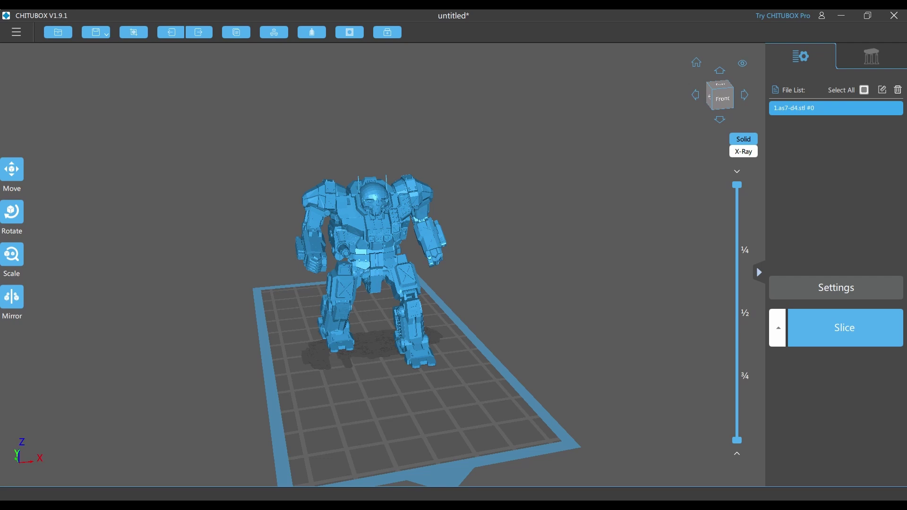
Duplicate the mech and place the copy in front of the original, at about X 11.78, Y -28.86 mm.
right_drag(472, 283, 359, 283)
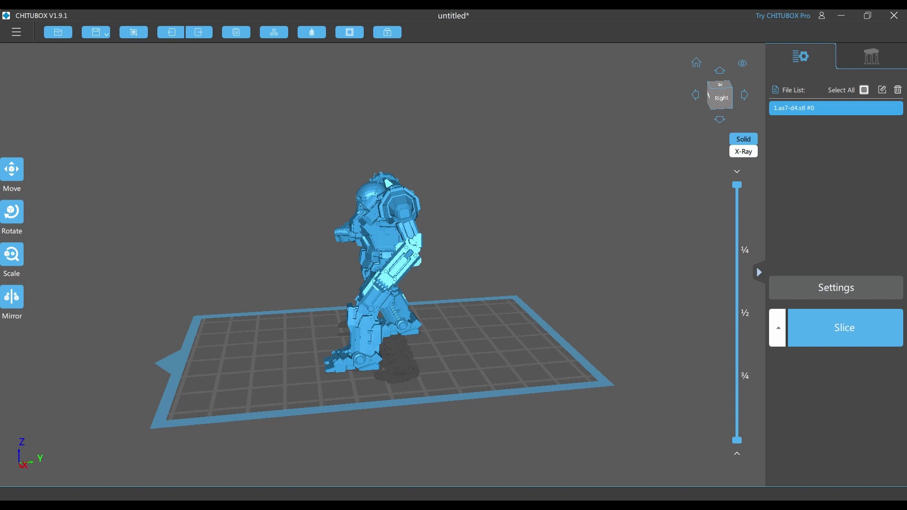
right_drag(377, 284, 462, 284)
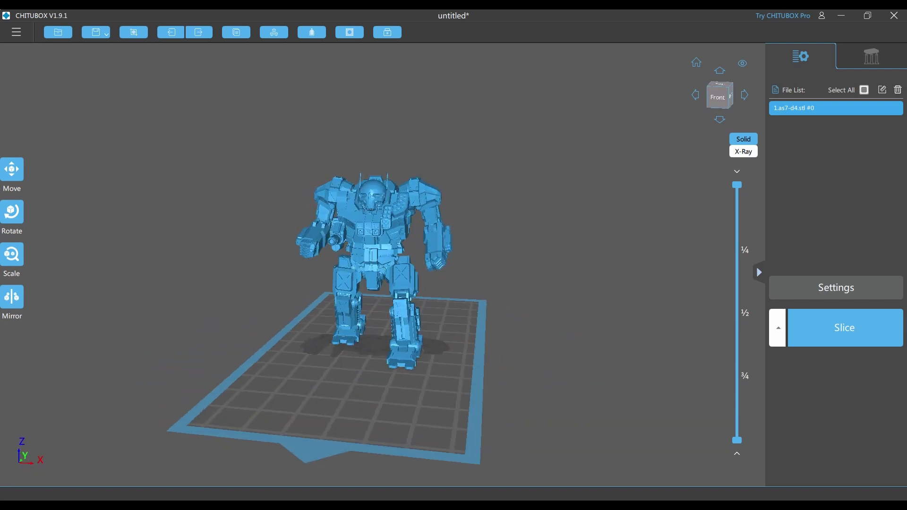
right_drag(426, 331, 293, 319)
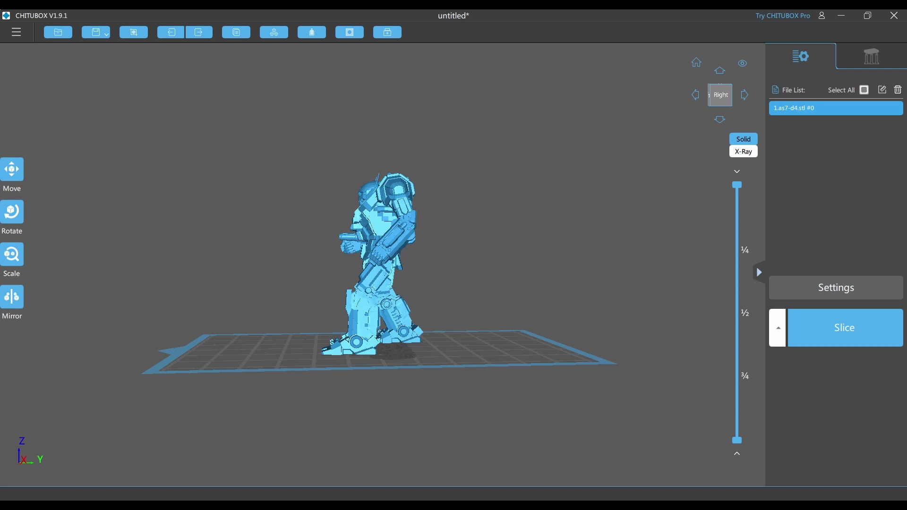
right_drag(293, 321, 349, 336)
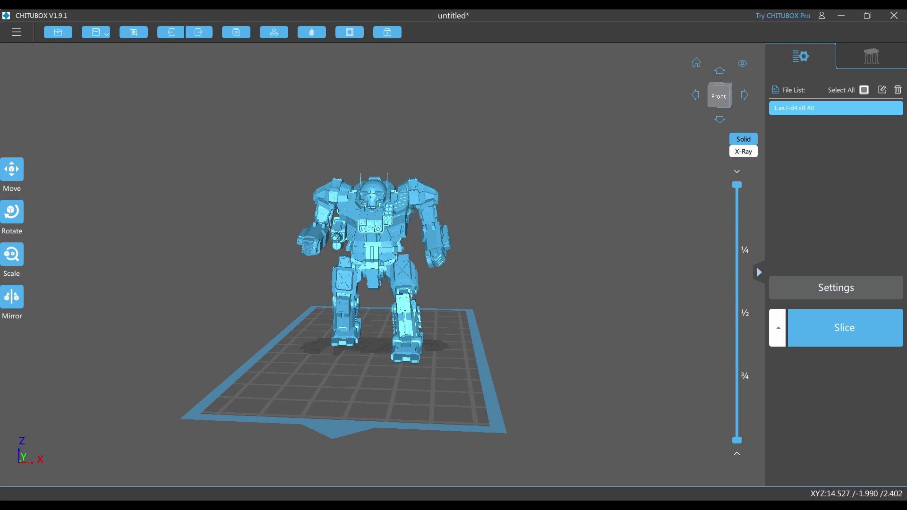
right_drag(409, 352, 354, 349)
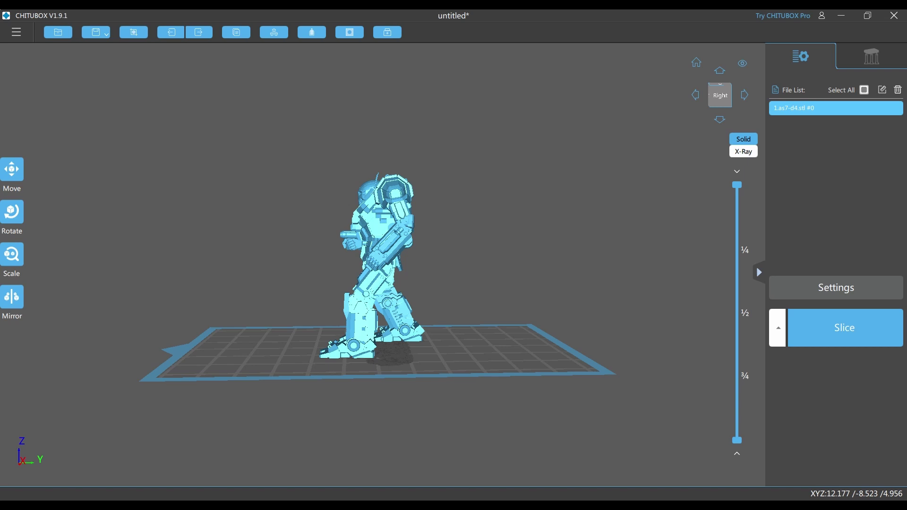
mouse_move(354, 348)
right_down()
mouse_move(435, 342)
mouse_move(356, 344)
right_up()
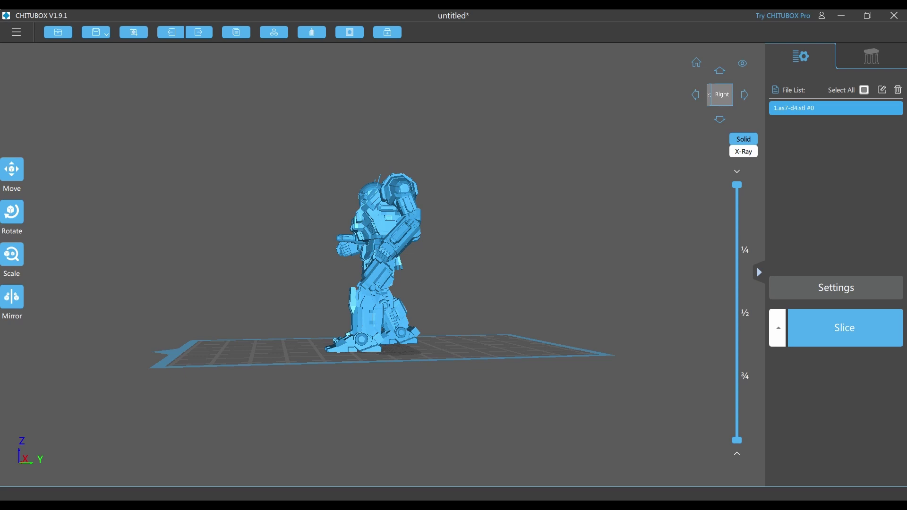
key(ctrl+v)
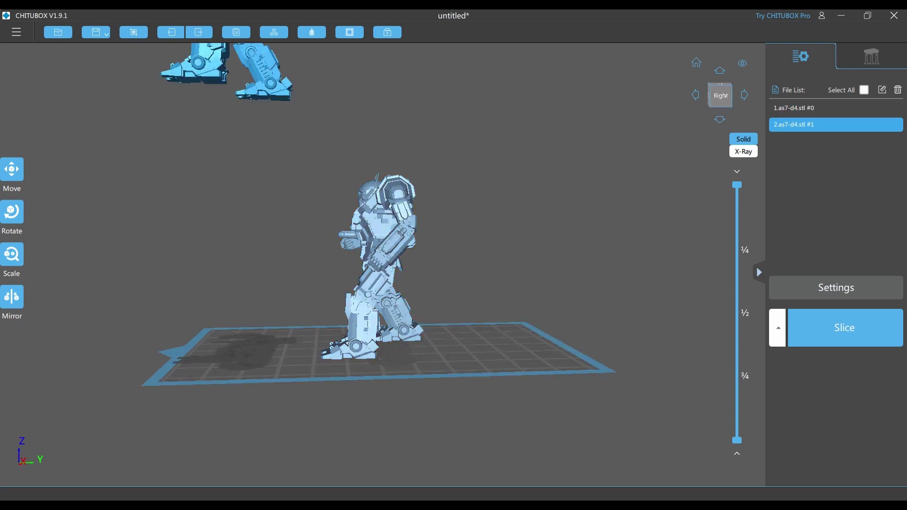
drag(241, 270, 279, 278)
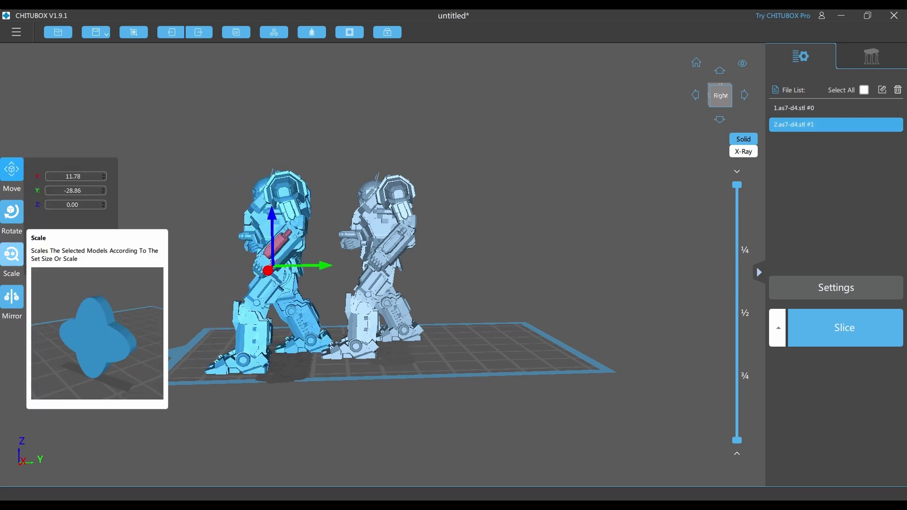
Scale the copied mech up uniformly to 125%.
click(12, 255)
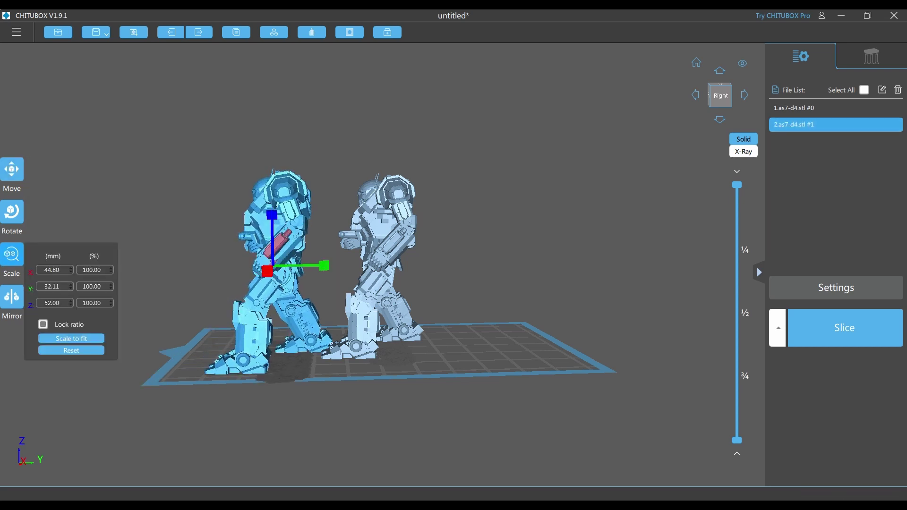
click(110, 267)
click(110, 268)
click(110, 268)
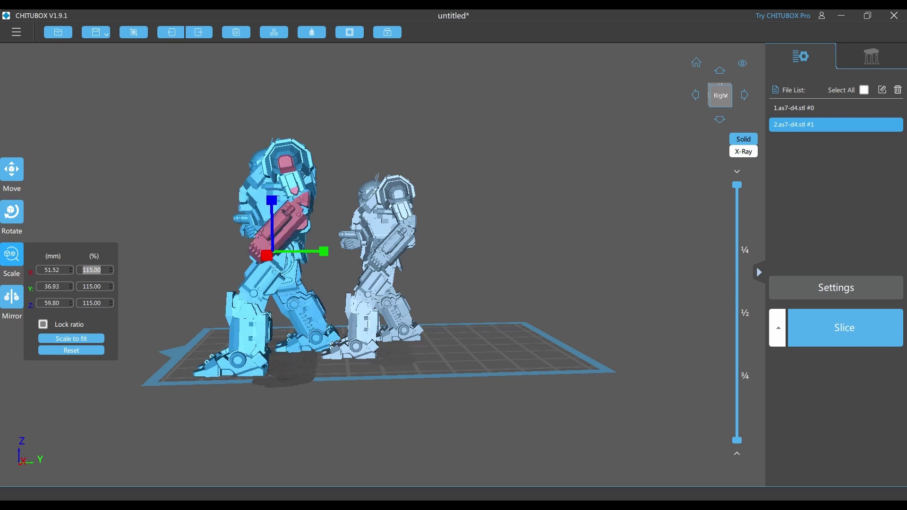
click(110, 284)
click(111, 284)
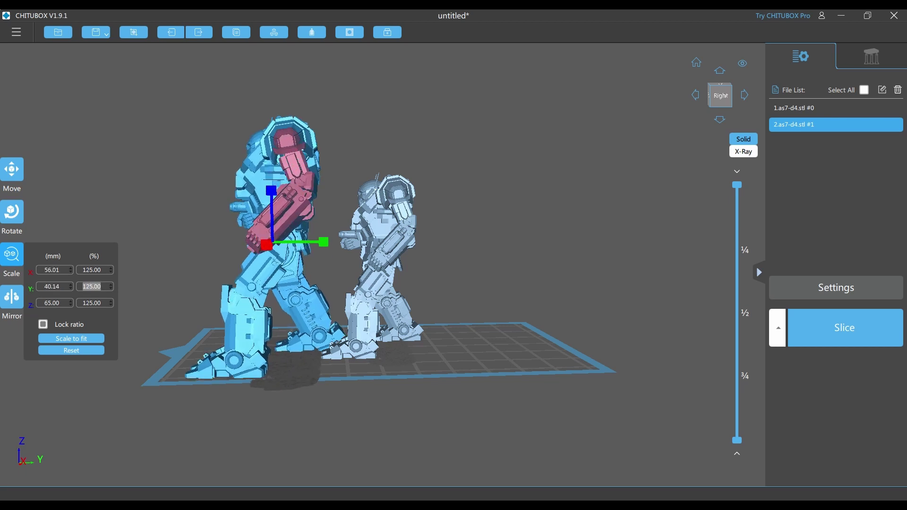
Reduce the copied mech's uniform scale to 25%.
key(Down)
key(Down)
key(Down)
key(Down)
key(Down)
key(Down)
key(Down)
key(Down)
key(Down)
key(Down)
key(Down)
key(Down)
key(Down)
key(Down)
key(Down)
key(Down)
key(Down)
key(Down)
key(Down)
key(Down)
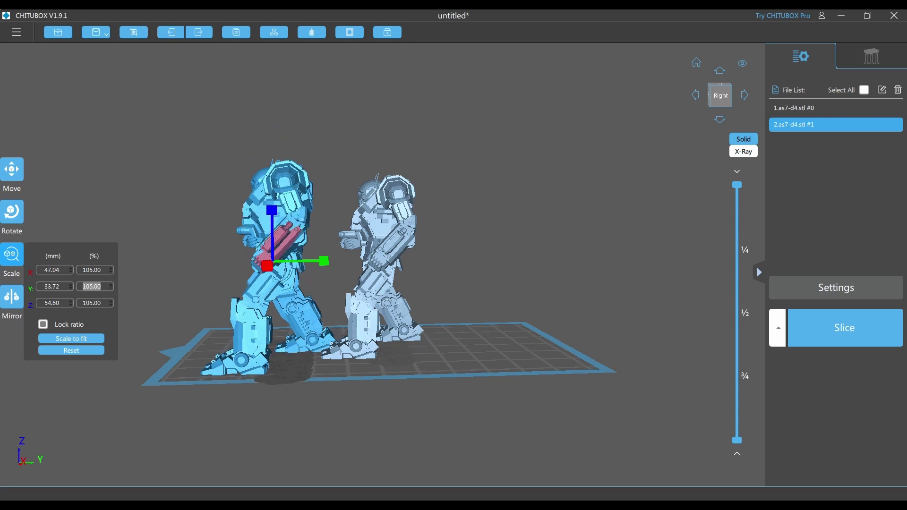
key(Down)
key(Down)
key(Down)
key(Down)
key(Down)
key(Down)
key(Down)
key(Down)
key(Down)
key(Down)
key(Down)
key(Down)
key(Down)
key(Down)
key(Down)
key(Down)
key(Down)
key(Down)
key(Down)
key(Down)
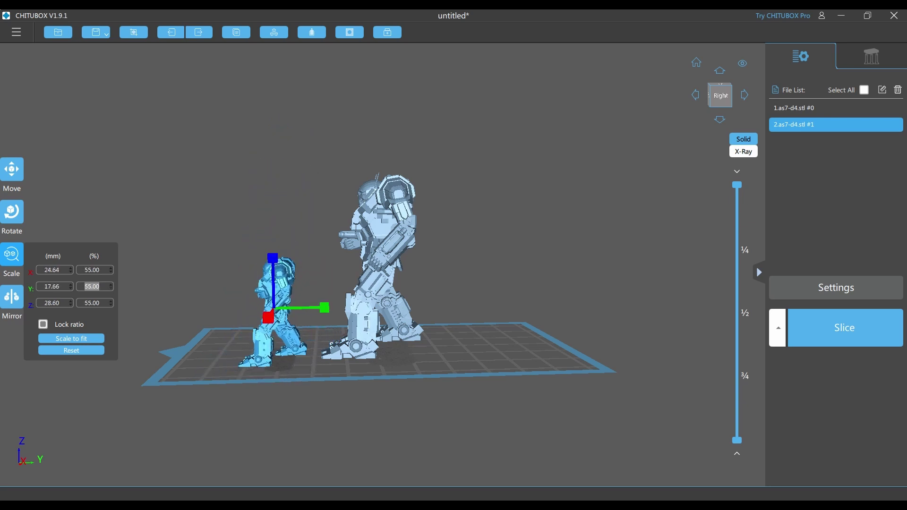
key(Down)
key(Down)
key(Down)
key(Down)
key(Down)
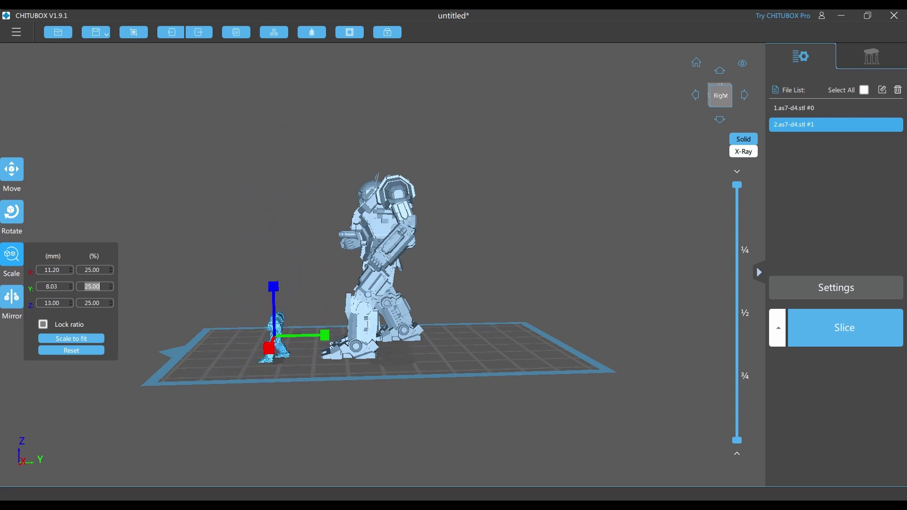
Try larger and smaller uniform scales on the copied mech, settling on 29.51%.
key(Up)
key(Up)
key(Up)
key(Up)
key(Up)
mouse_move(292, 354)
mouse_down()
mouse_move(342, 353)
mouse_move(297, 356)
mouse_up()
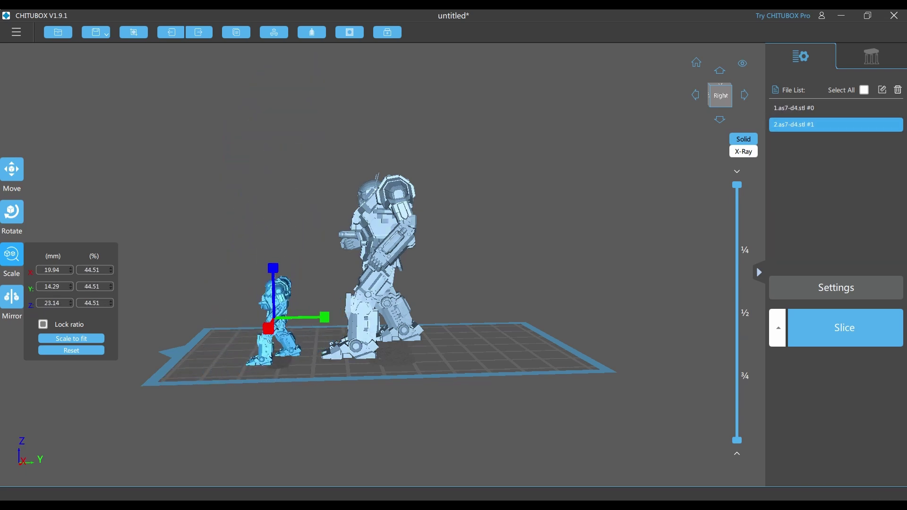
scroll(94, 303, down, 20)
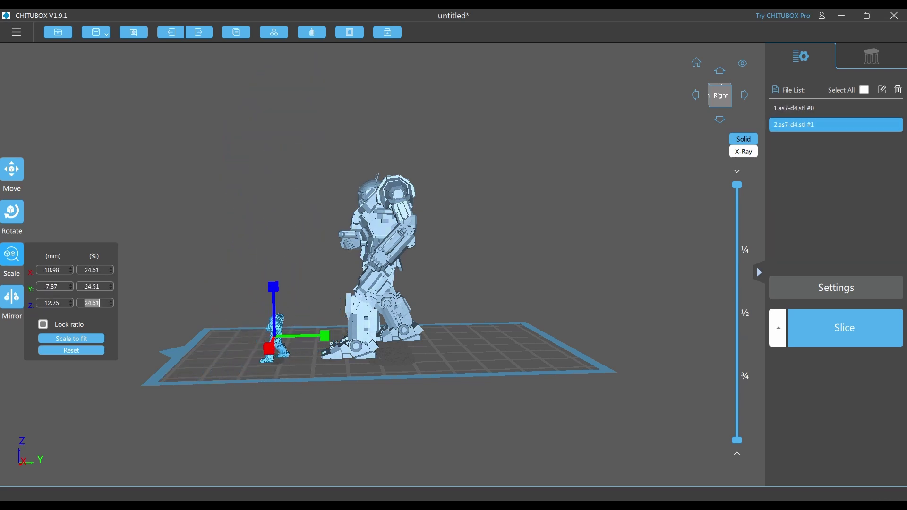
key(Up)
key(Up)
key(Up)
key(Up)
key(Up)
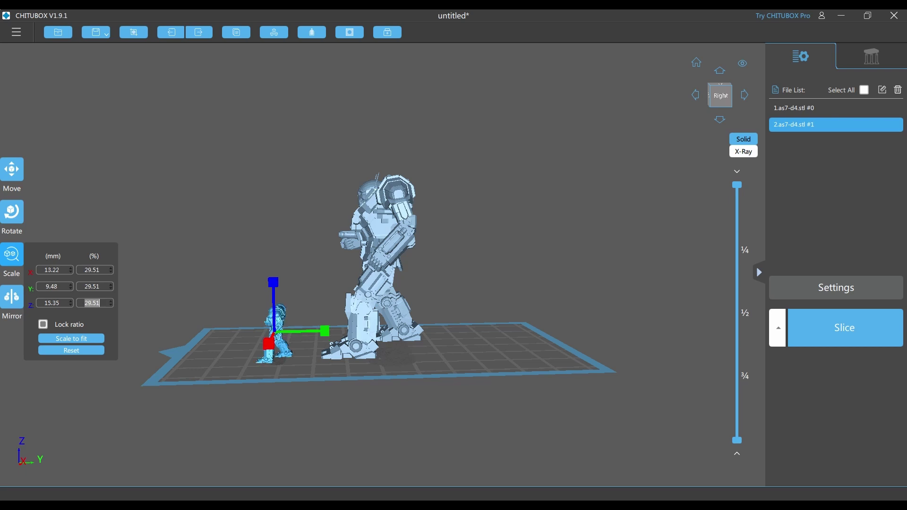
Set the copied mech's uniform scale to exactly 30%.
click(94, 270)
text(30)
key(Return)
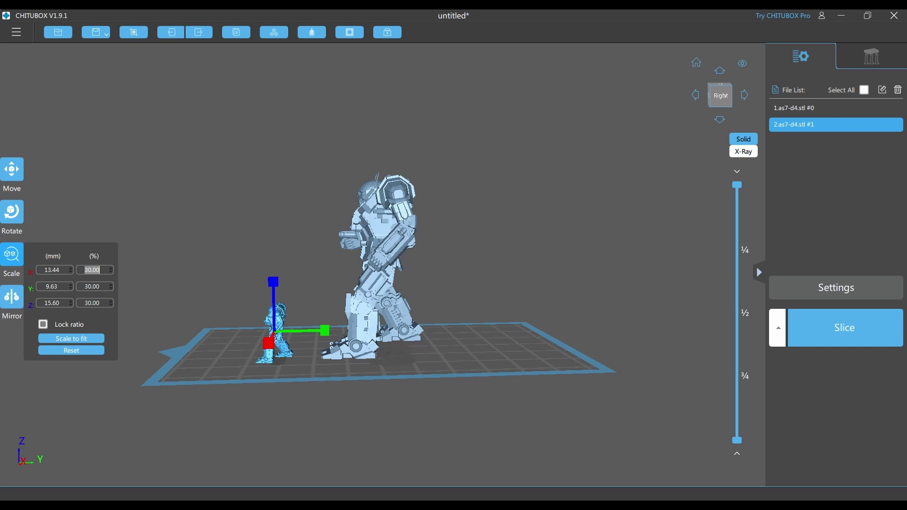
Move the small mech beside the original's leg, to about X 15.34, Y -5.24 mm, and compare their sizes.
click(12, 169)
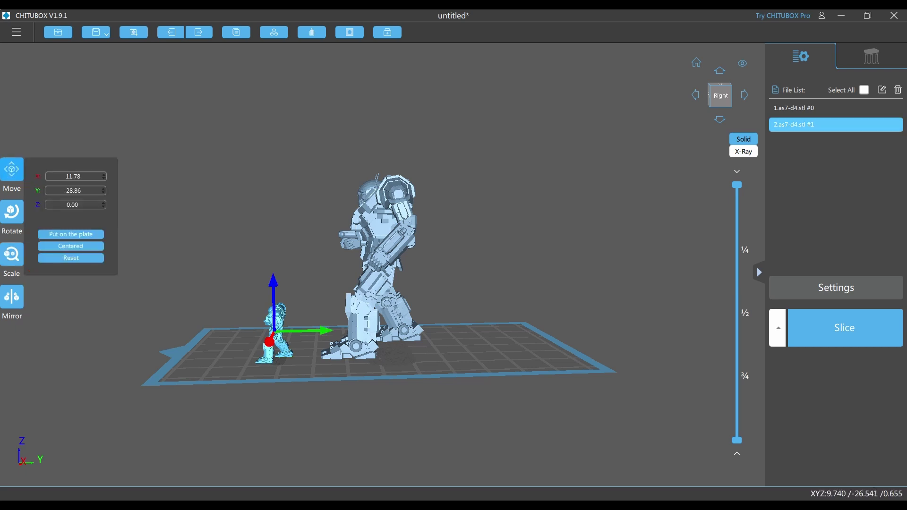
drag(282, 346, 365, 342)
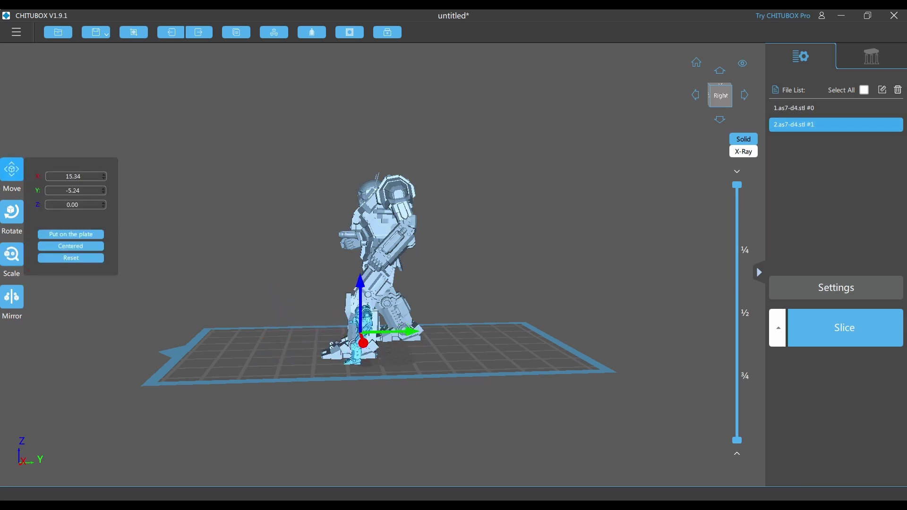
mouse_move(365, 342)
right_down()
mouse_move(496, 342)
mouse_move(363, 343)
right_up()
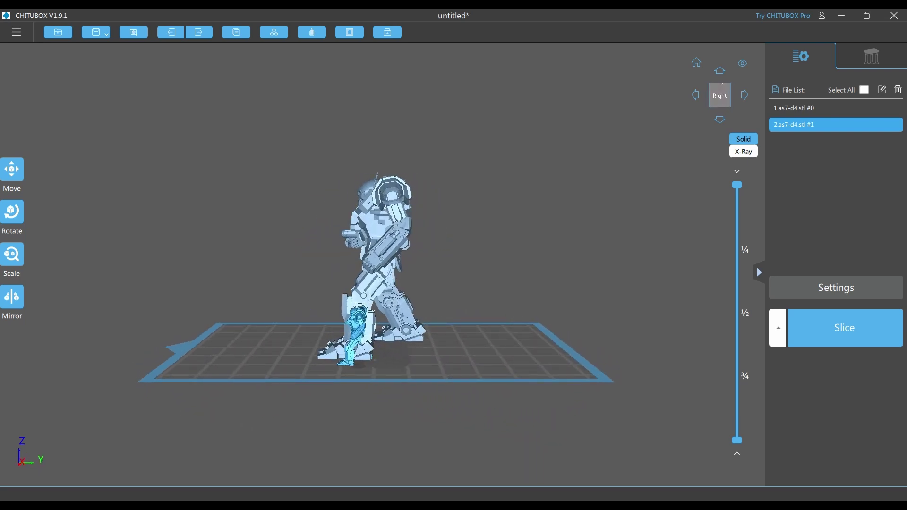
scroll(293, 345, up, 5)
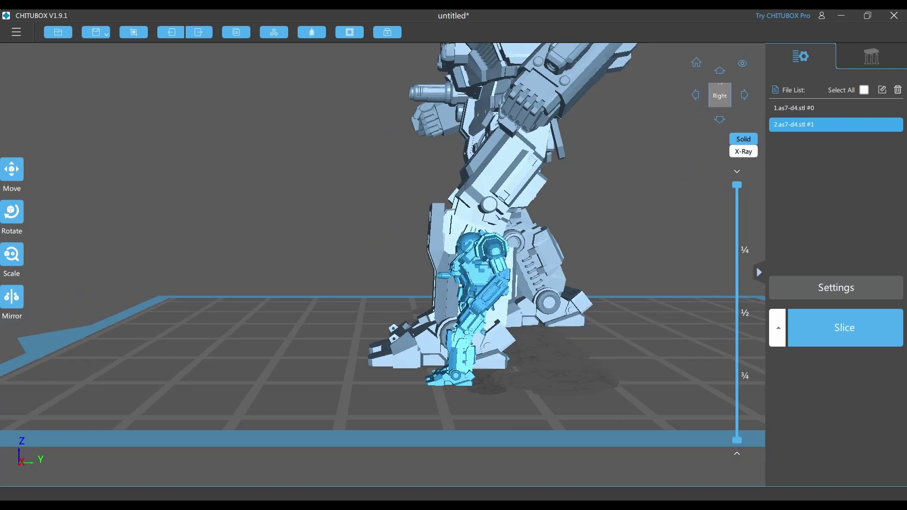
right_drag(364, 343, 266, 343)
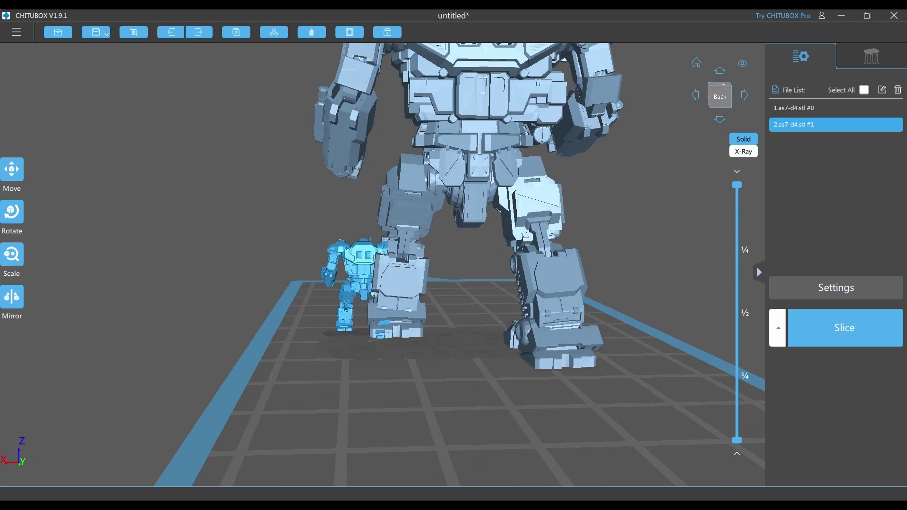
Delete the full-size mech and move the small copy nearer the plate's centre, to about X 2.84, Y -3.73 mm.
drag(412, 297, 460, 301)
right_drag(460, 300, 673, 300)
click(729, 96)
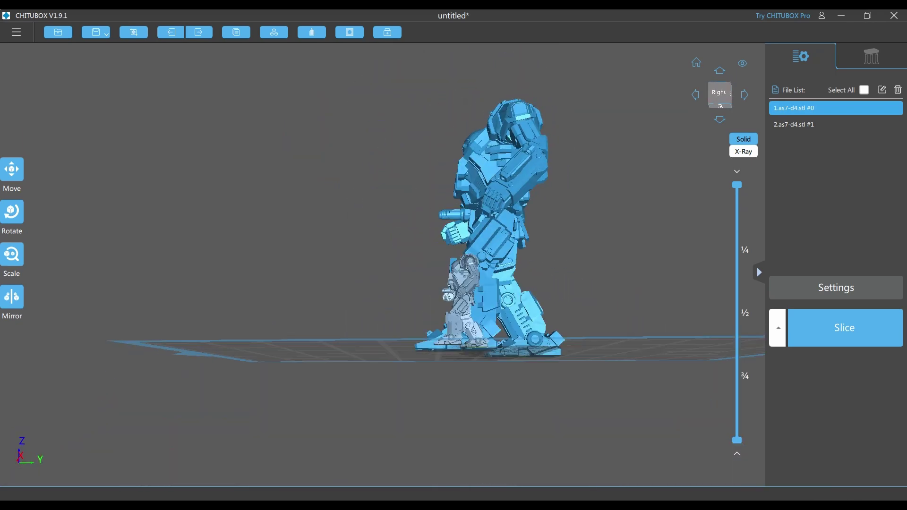
right_drag(425, 326, 505, 368)
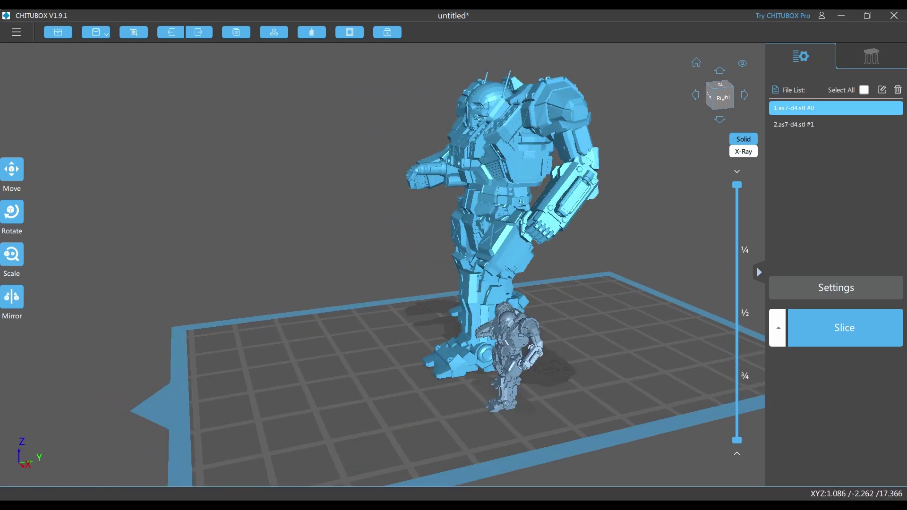
key(Delete)
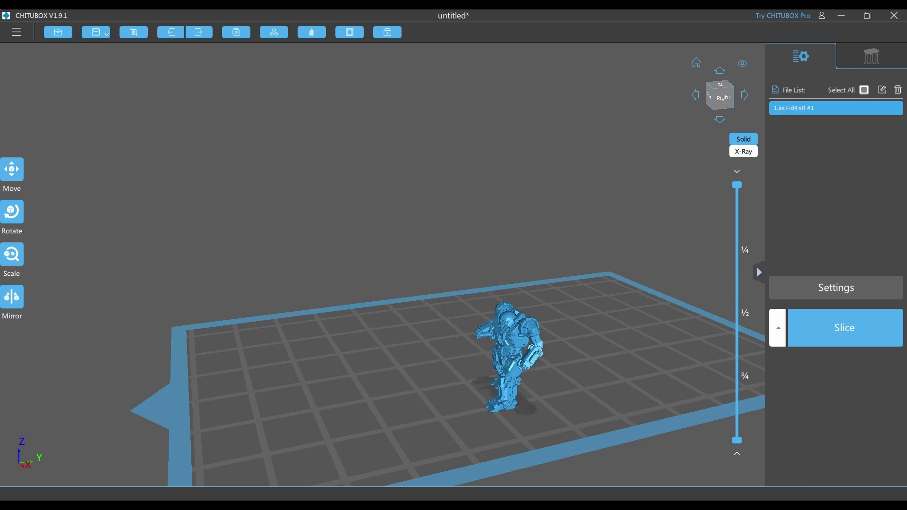
drag(498, 392, 467, 354)
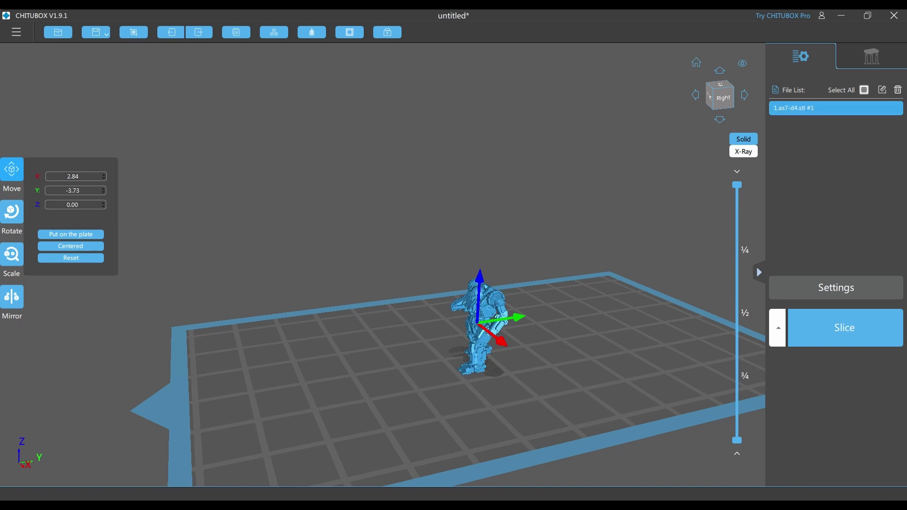
Switch to support editing for the small mech and select the Heavy support preset.
click(871, 56)
right_drag(378, 284, 462, 259)
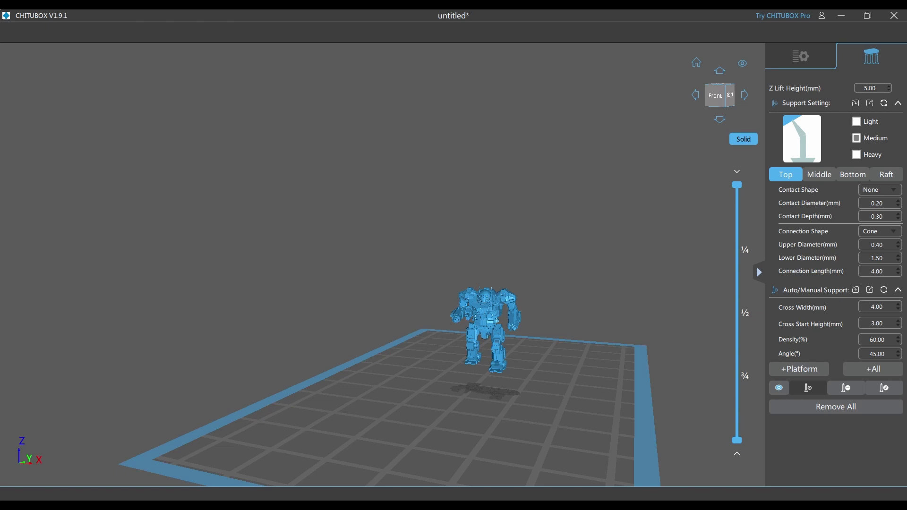
scroll(491, 447, up, 6)
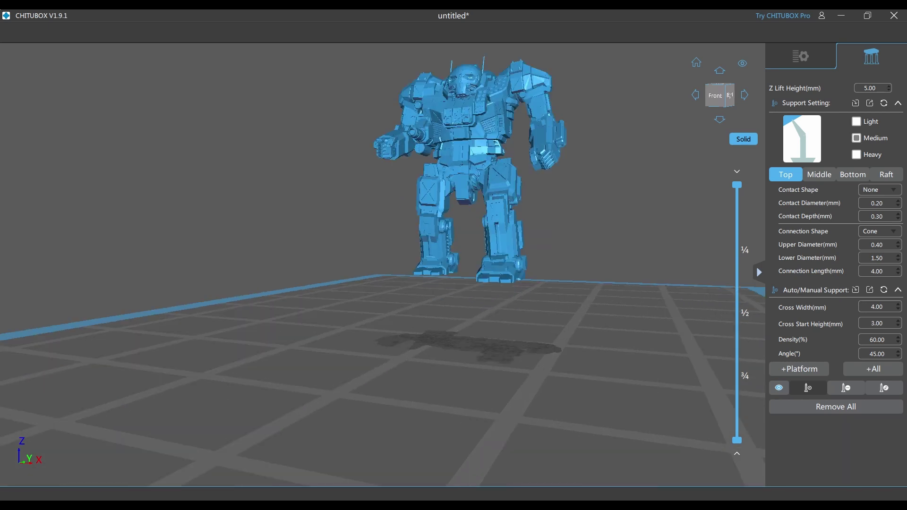
scroll(491, 446, down, 6)
scroll(491, 447, up, 4)
scroll(491, 446, down, 4)
scroll(491, 447, up, 4)
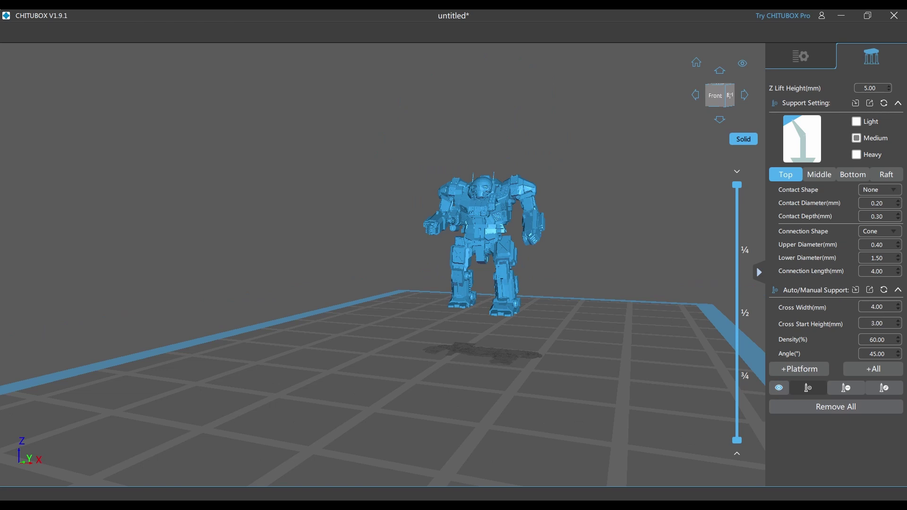
right_drag(491, 446, 512, 359)
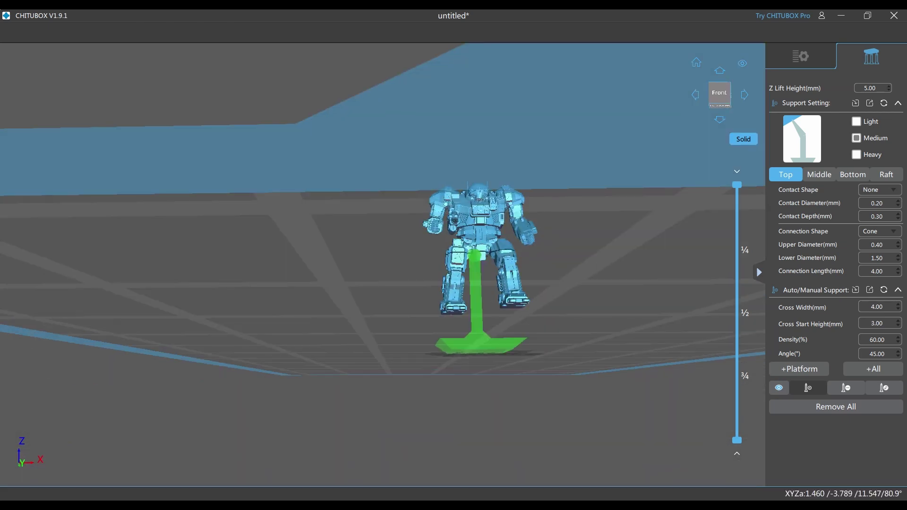
right_drag(478, 251, 680, 307)
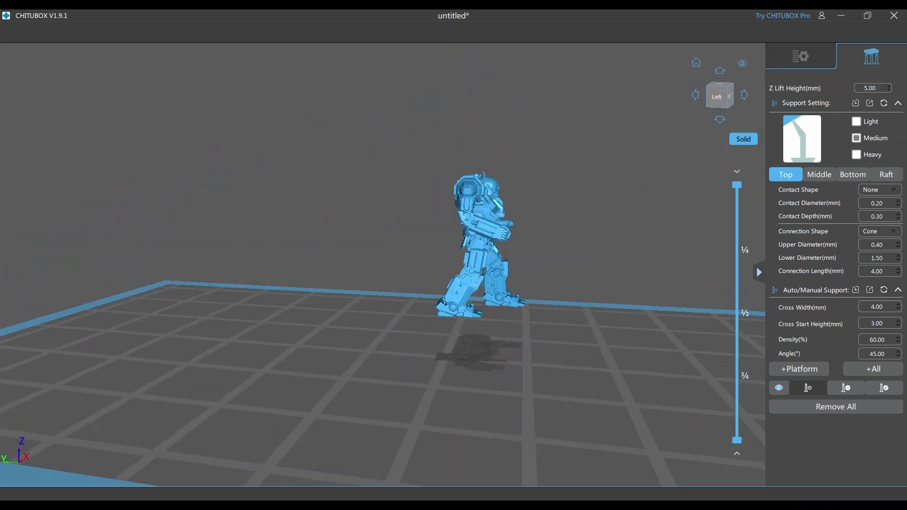
click(856, 155)
Slice the view down to the soles and add two Heavy supports under each foot, one at the heel and one at mid-foot.
right_drag(614, 307, 567, 137)
right_drag(585, 279, 520, 411)
drag(736, 185, 737, 377)
right_drag(567, 330, 525, 123)
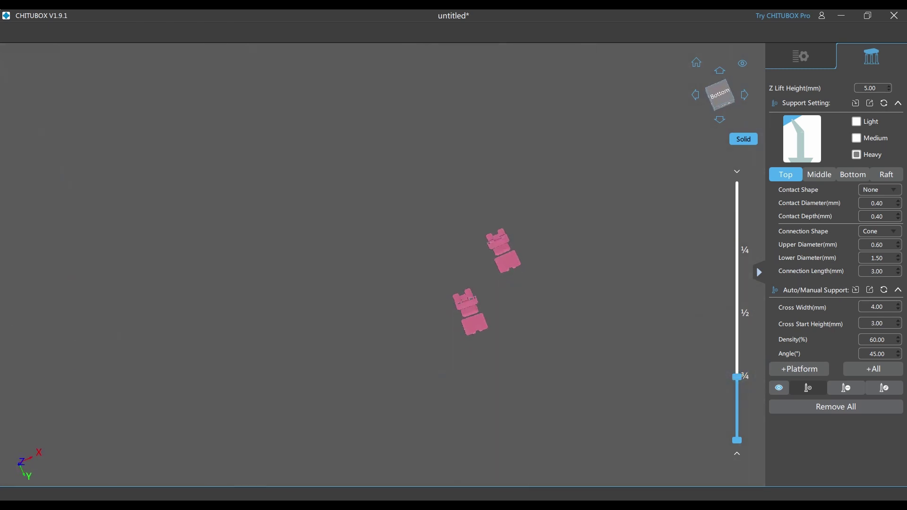
scroll(485, 258, up, 8)
scroll(484, 259, down, 5)
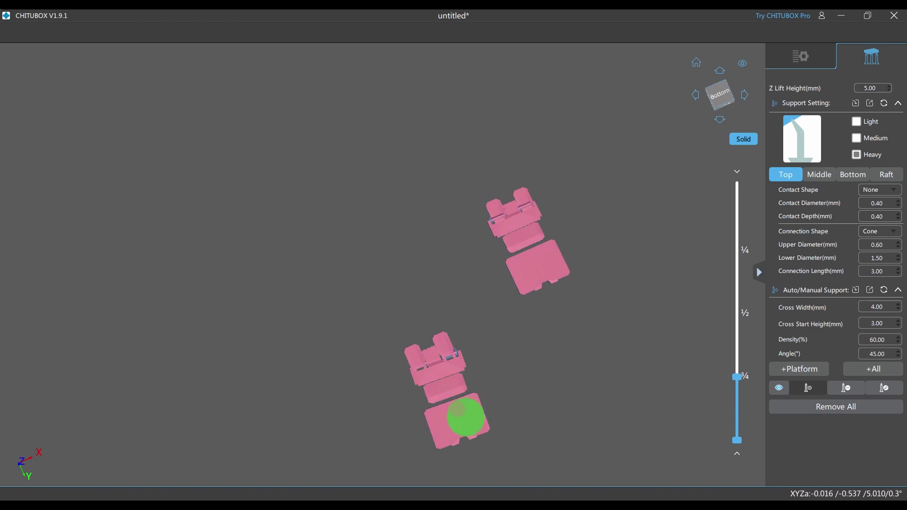
click(464, 419)
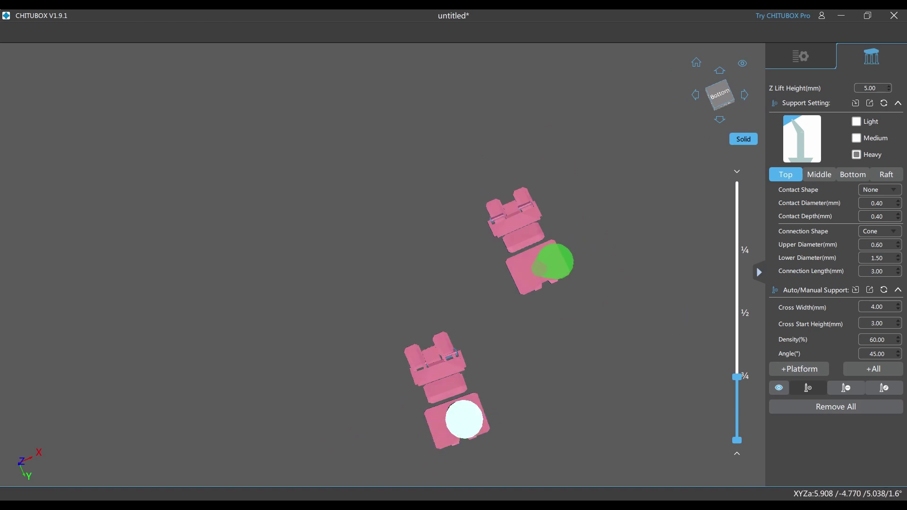
click(555, 261)
click(543, 220)
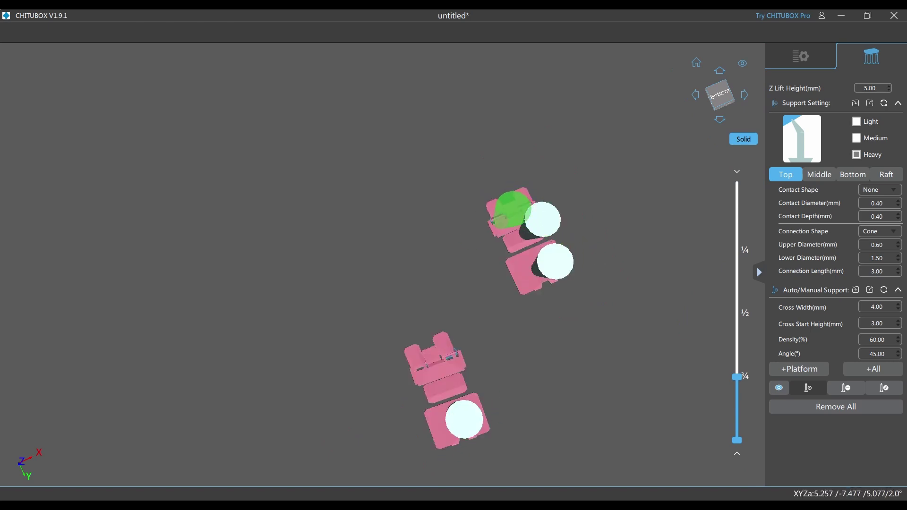
click(452, 385)
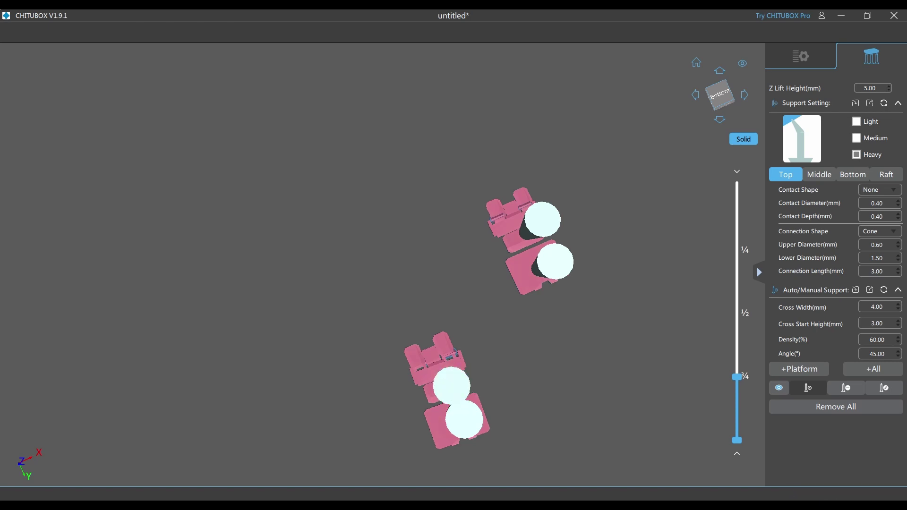
Check the feet's lowest layers, 101 to 103, and add one Medium support under the toe area of each foot.
drag(736, 377, 737, 377)
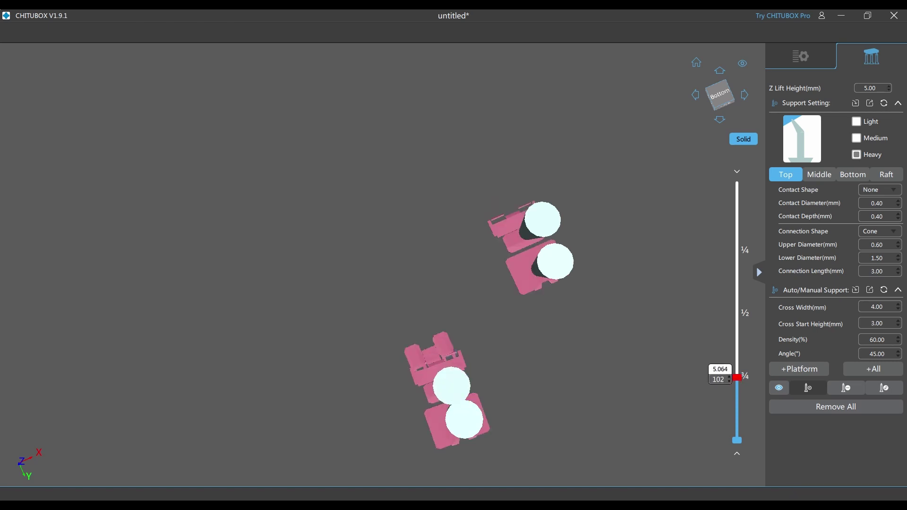
key(Down)
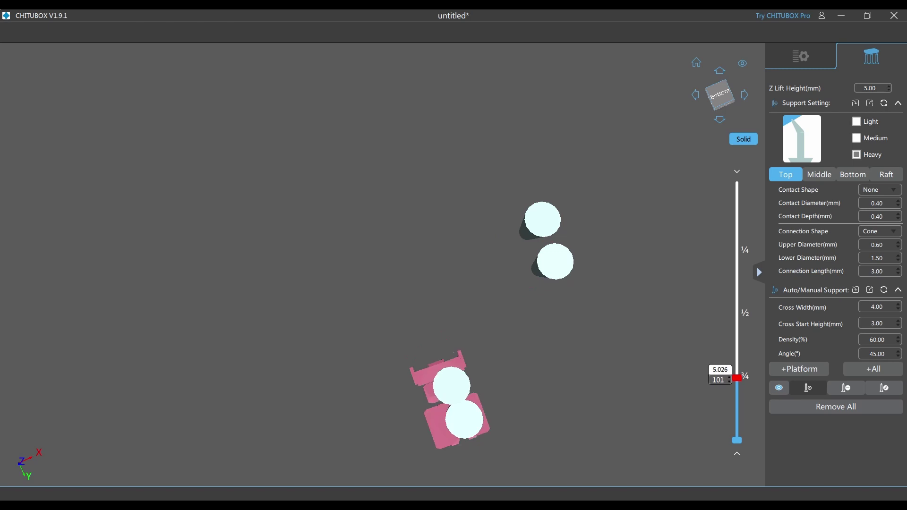
key(Up)
key(Up)
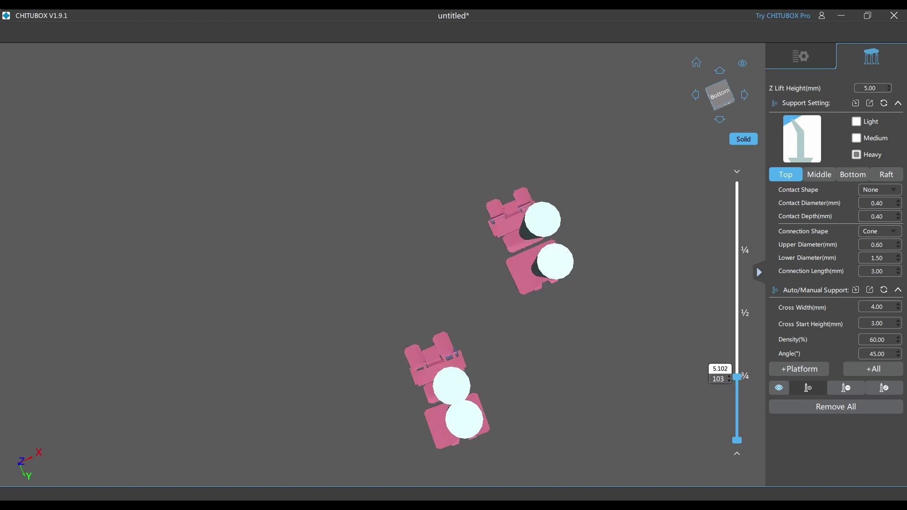
click(856, 138)
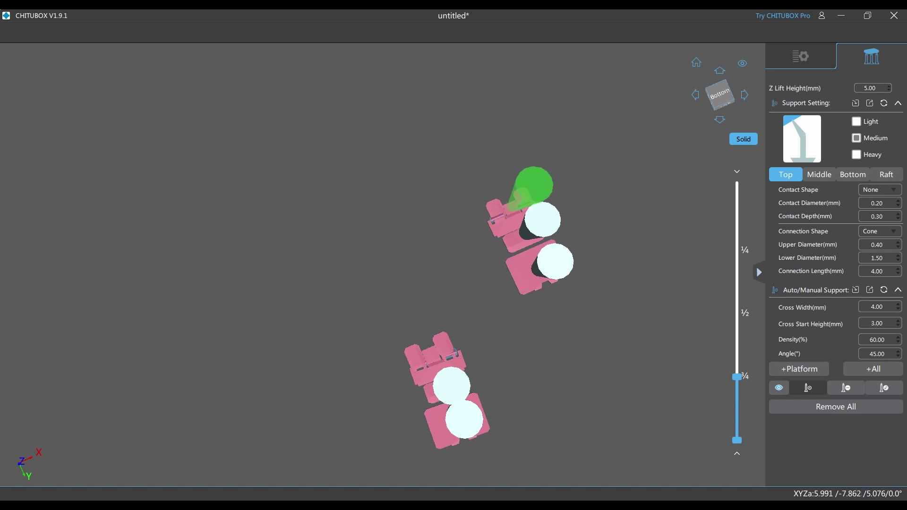
click(525, 194)
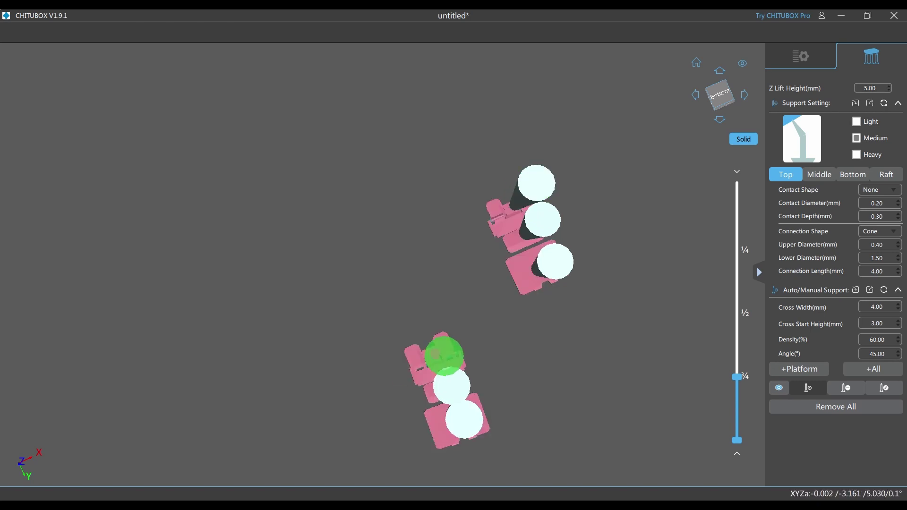
click(444, 355)
Raise the layer preview to 10.700 mm and add a Medium support under the lowest point of the pelvis.
drag(737, 376, 736, 308)
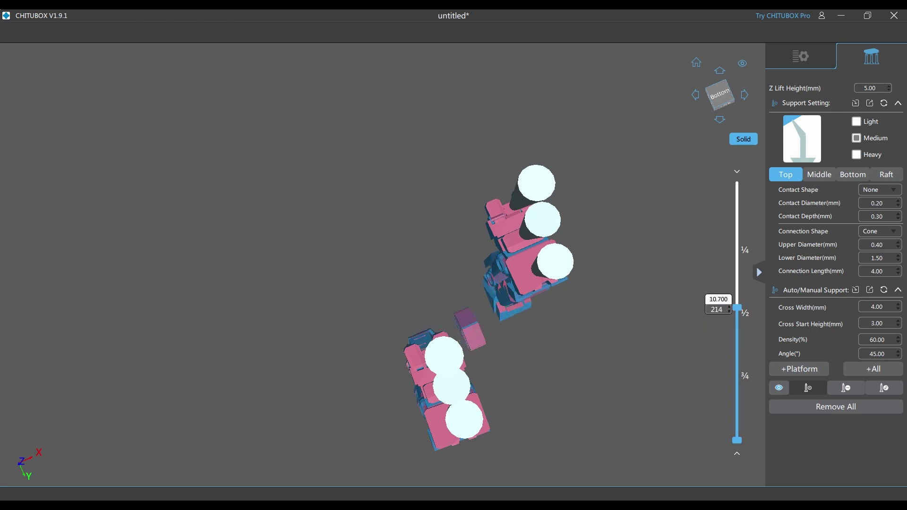
right_drag(567, 303, 474, 295)
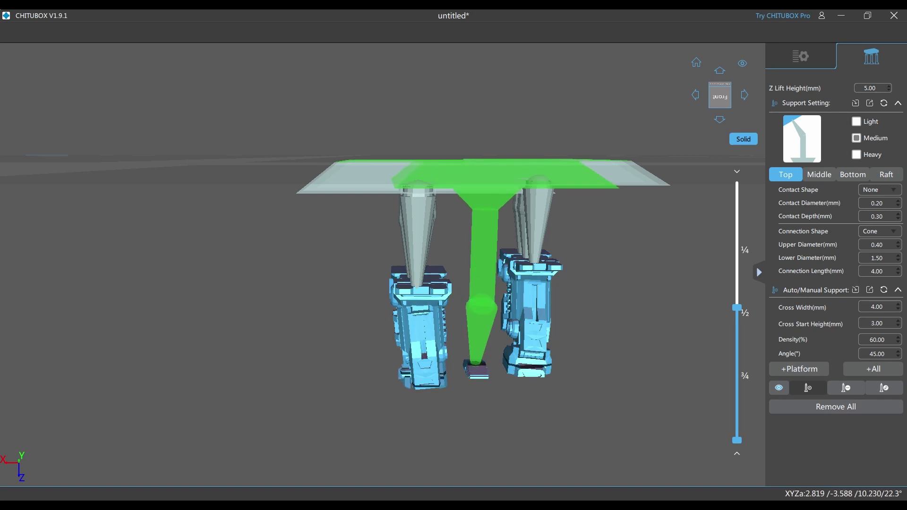
click(475, 364)
right_drag(475, 364, 723, 387)
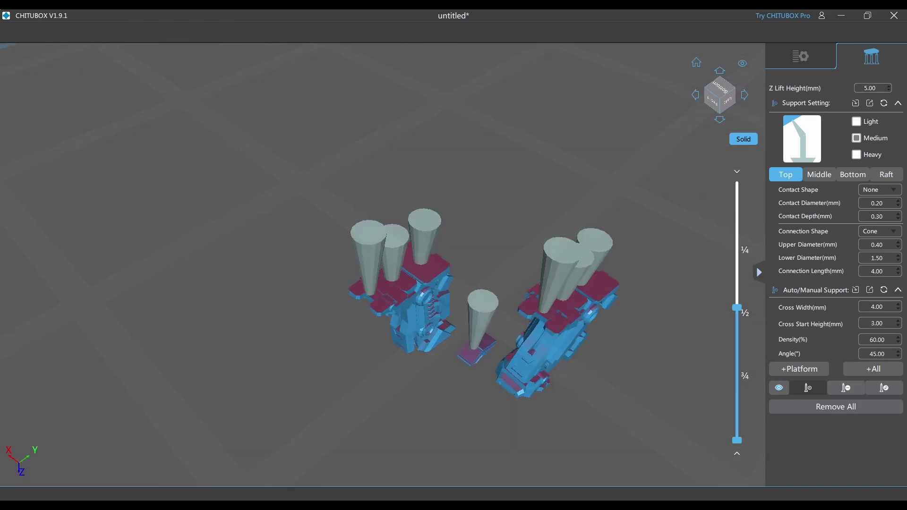
Preview the layers up to 14.127 mm to check the hips and hands, and restore the full-height view at 20.600 mm.
mouse_move(737, 308)
mouse_down()
mouse_move(737, 441)
mouse_move(737, 309)
mouse_up()
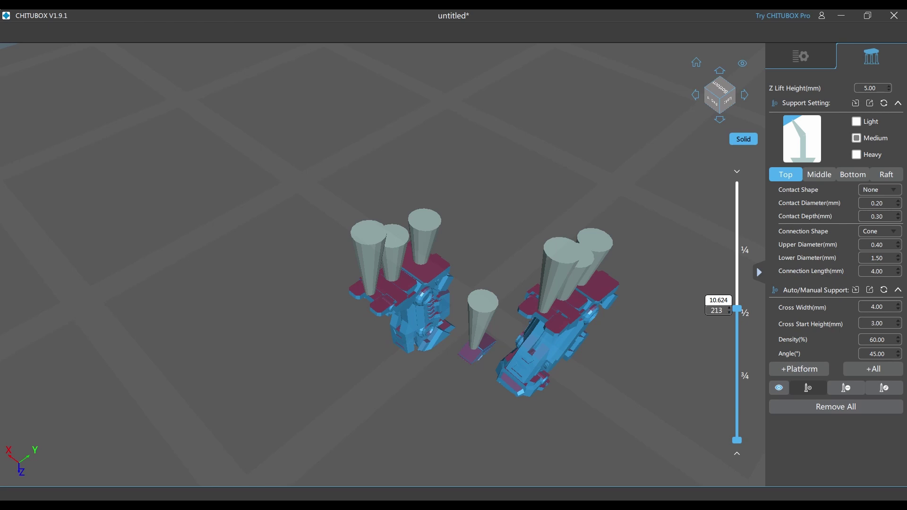
drag(736, 308, 737, 265)
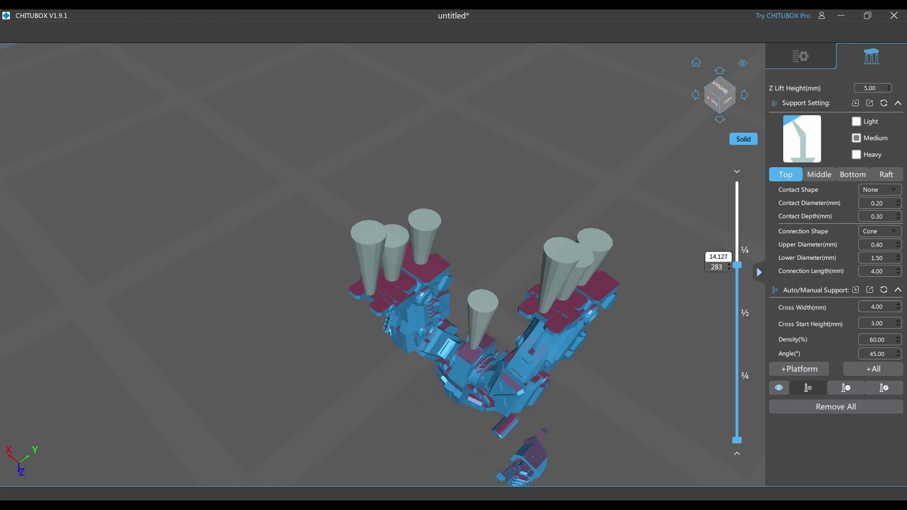
right_drag(446, 167, 257, 345)
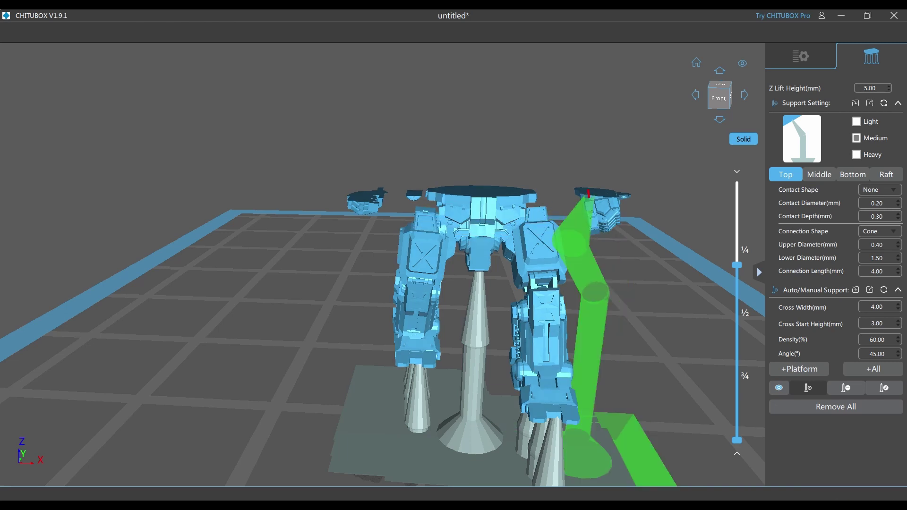
scroll(569, 277, down, 5)
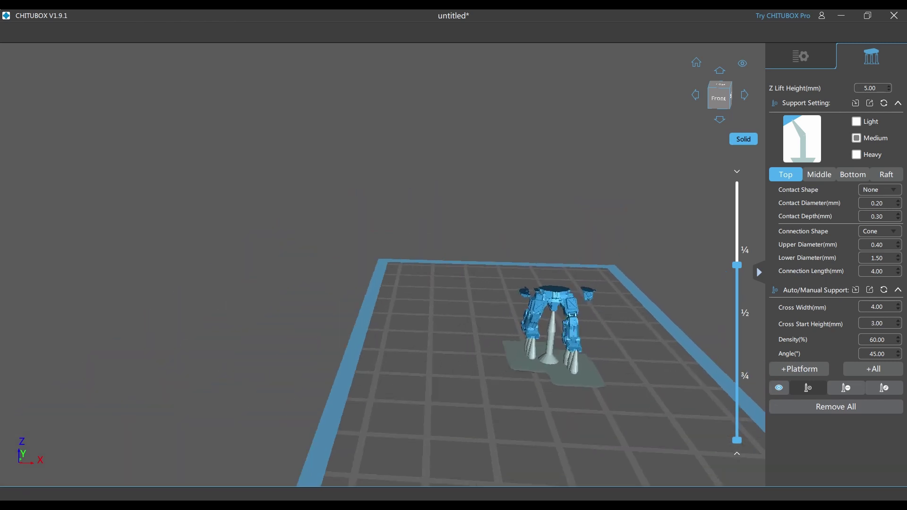
drag(736, 265, 737, 185)
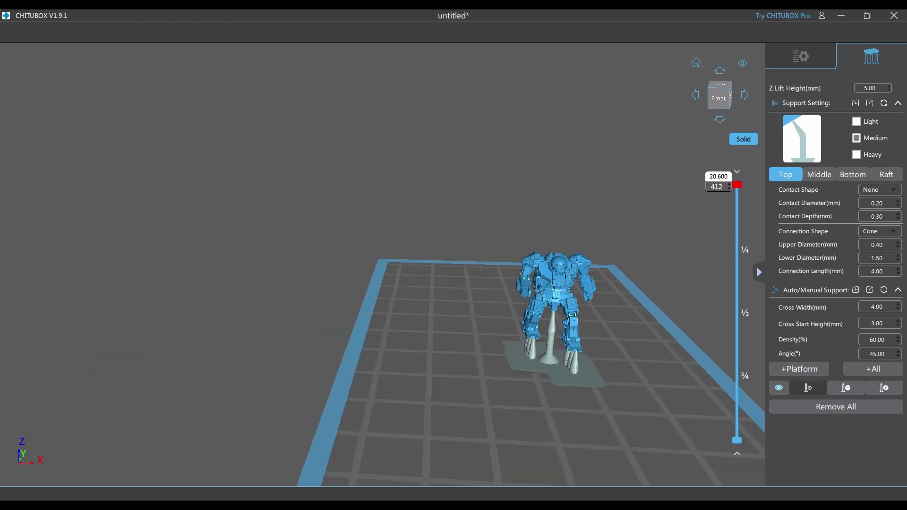
Examine the supported mech from the front and both sides, checking the arms, torso and legs for unsupported areas.
right_drag(671, 359, 547, 366)
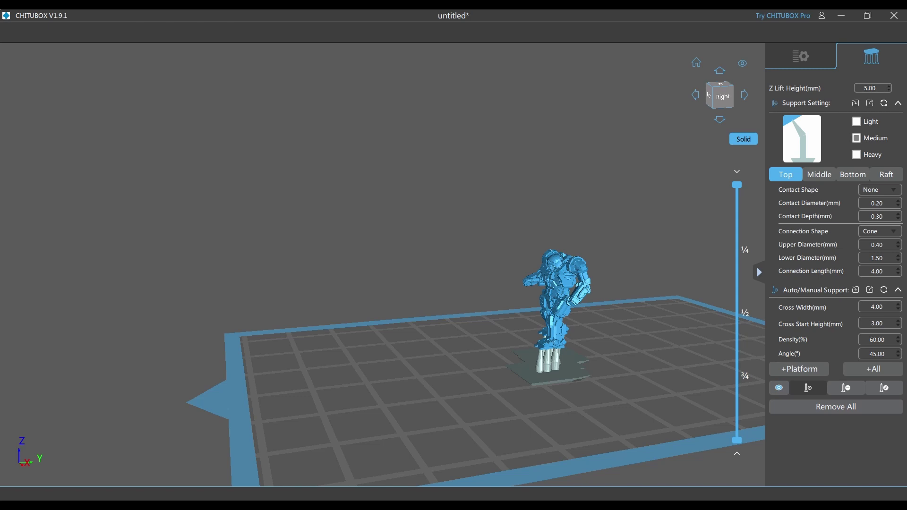
scroll(472, 323, up, 4)
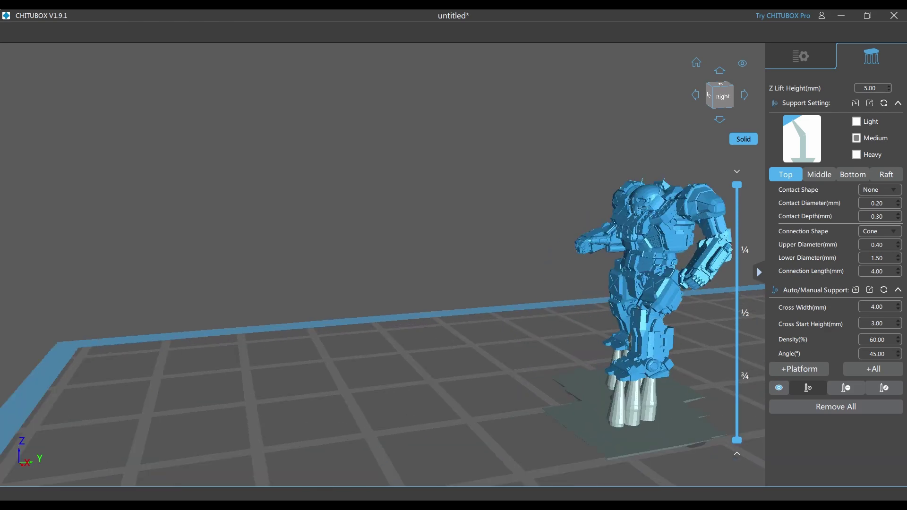
right_drag(473, 322, 585, 333)
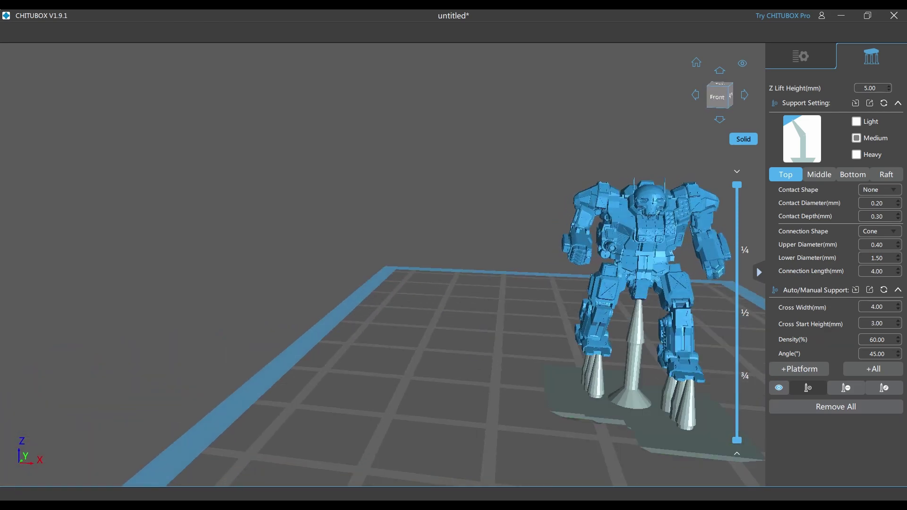
scroll(687, 307, up, 4)
middle_drag(687, 307, 512, 350)
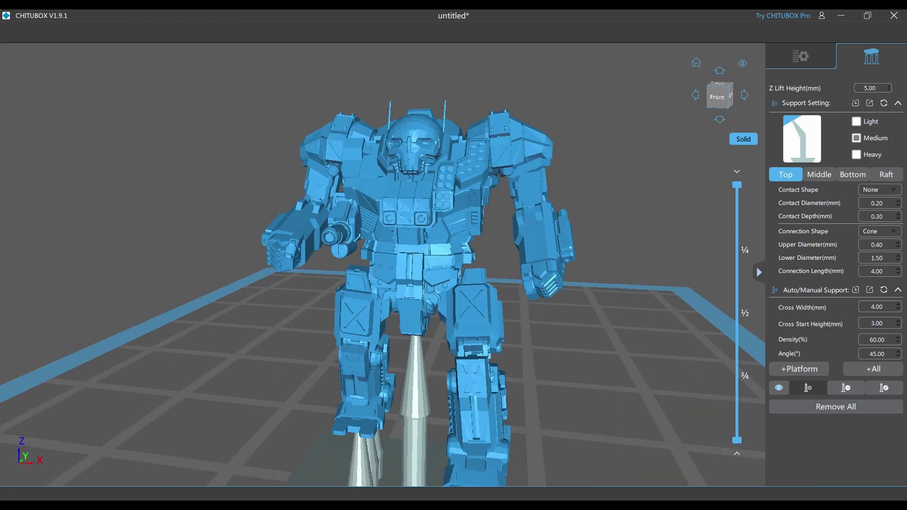
scroll(528, 333, down, 4)
right_drag(455, 252, 567, 248)
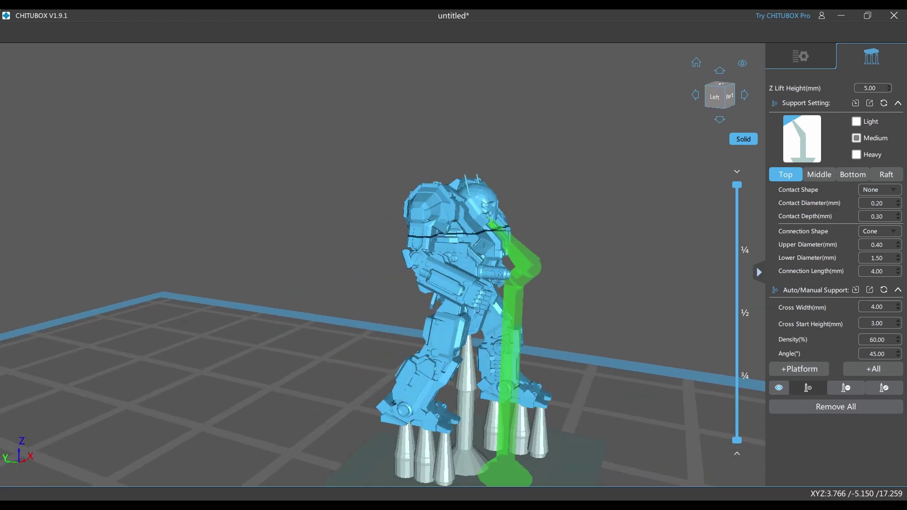
right_drag(609, 279, 445, 289)
right_drag(567, 307, 600, 322)
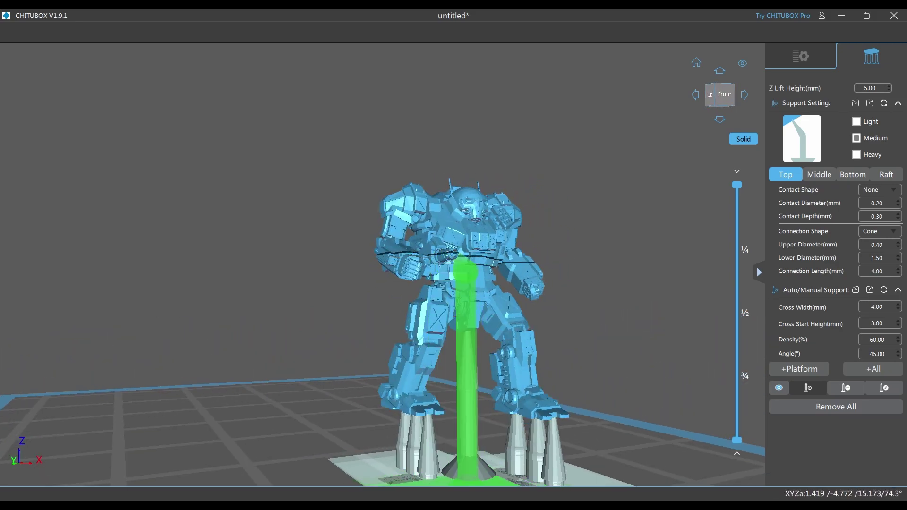
right_drag(461, 265, 406, 284)
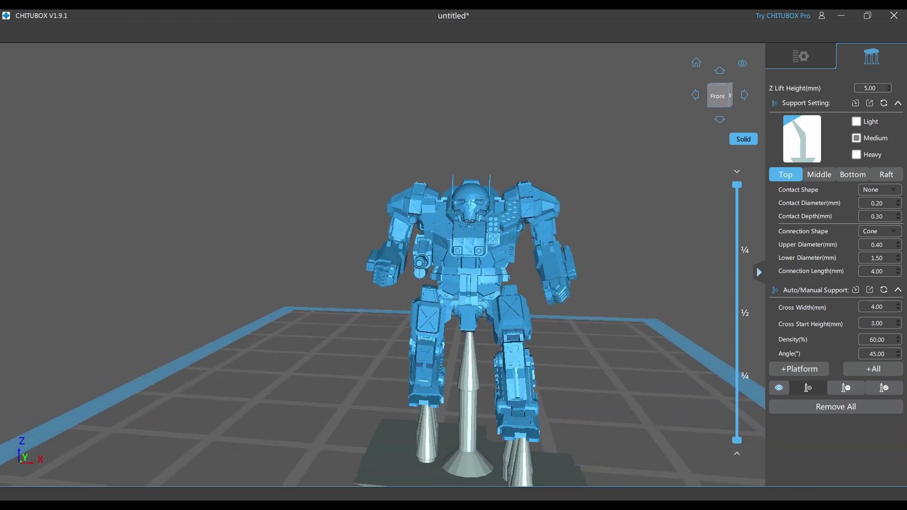
right_drag(461, 283, 420, 289)
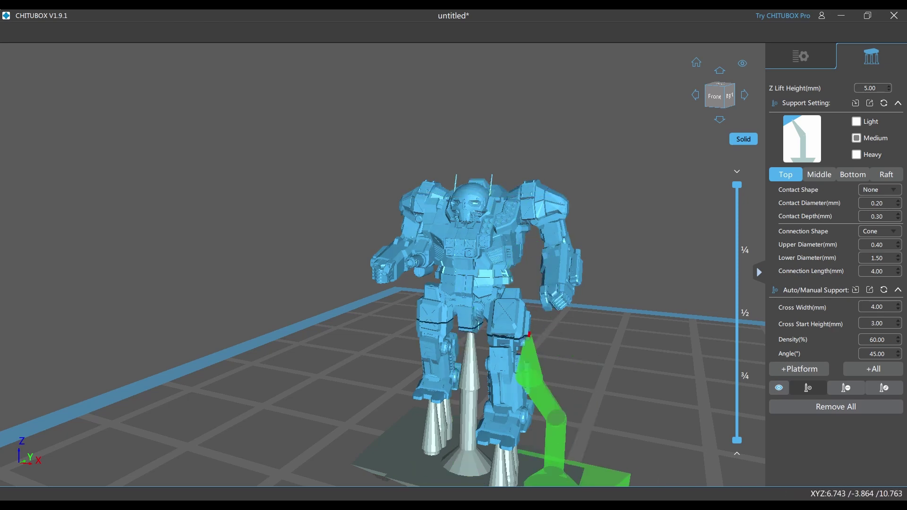
mouse_move(383, 255)
right_down()
mouse_move(524, 256)
mouse_move(369, 255)
right_up()
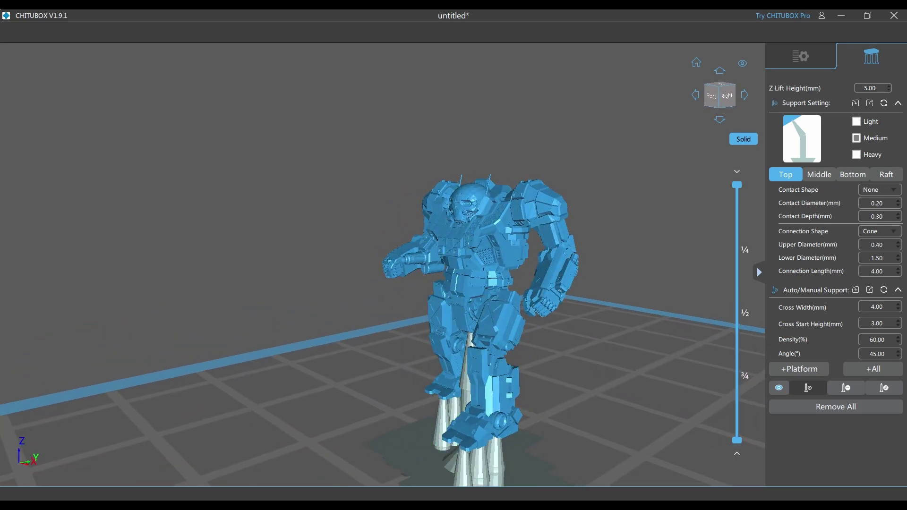
scroll(533, 362, down, 5)
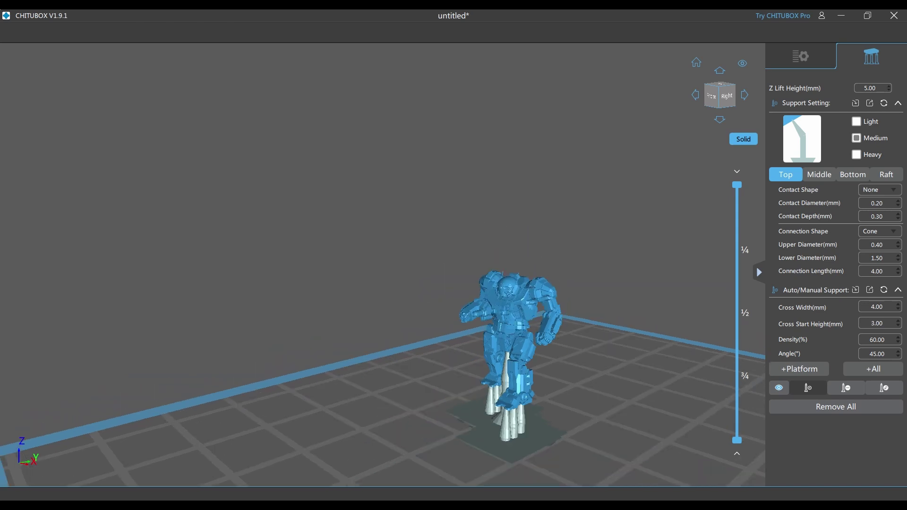
right_drag(533, 361, 548, 347)
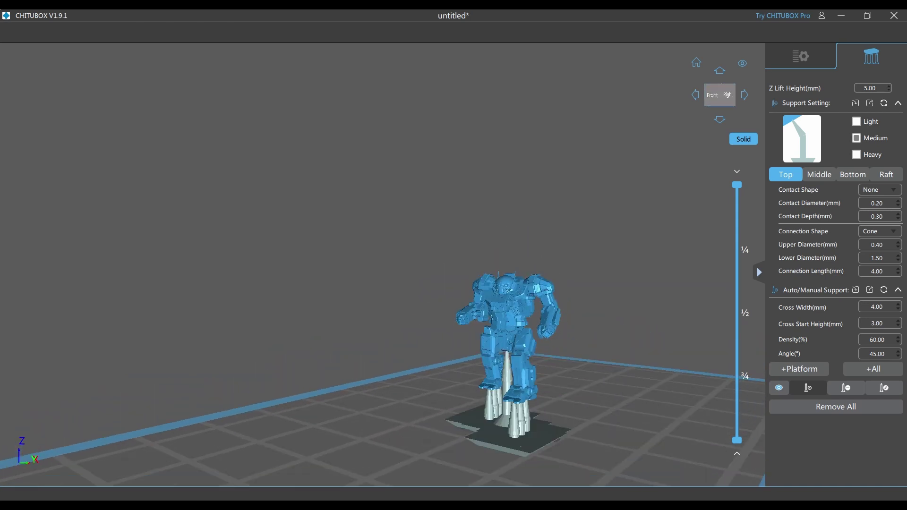
scroll(581, 397, down, 5)
middle_drag(581, 397, 515, 344)
scroll(515, 344, up, 2)
right_drag(515, 345, 499, 383)
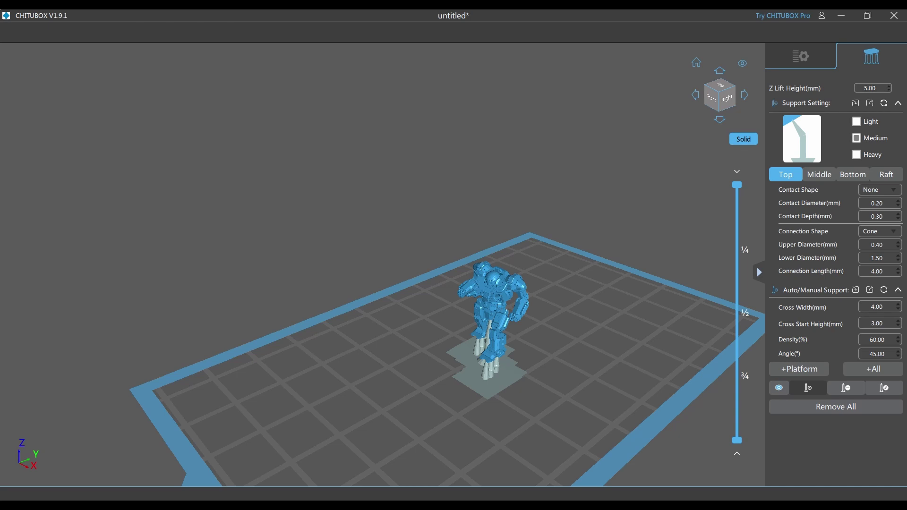
right_drag(492, 331, 397, 269)
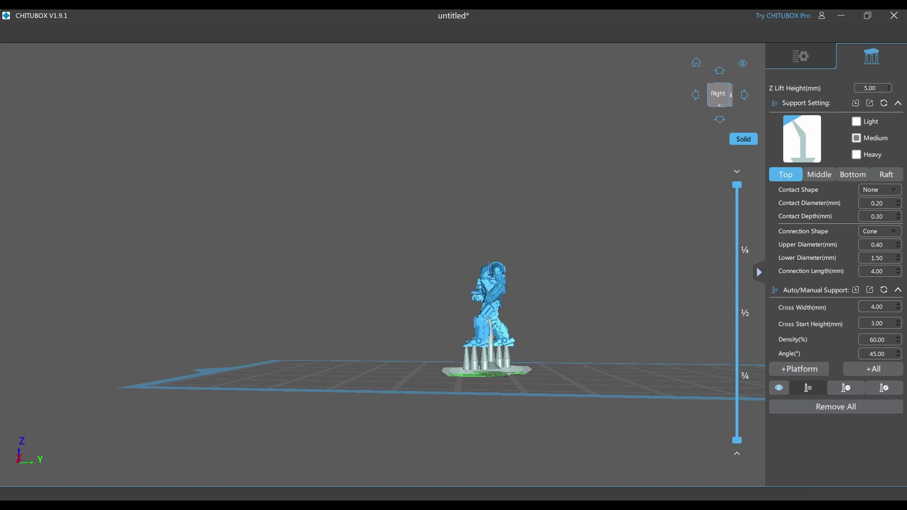
right_drag(397, 269, 397, 326)
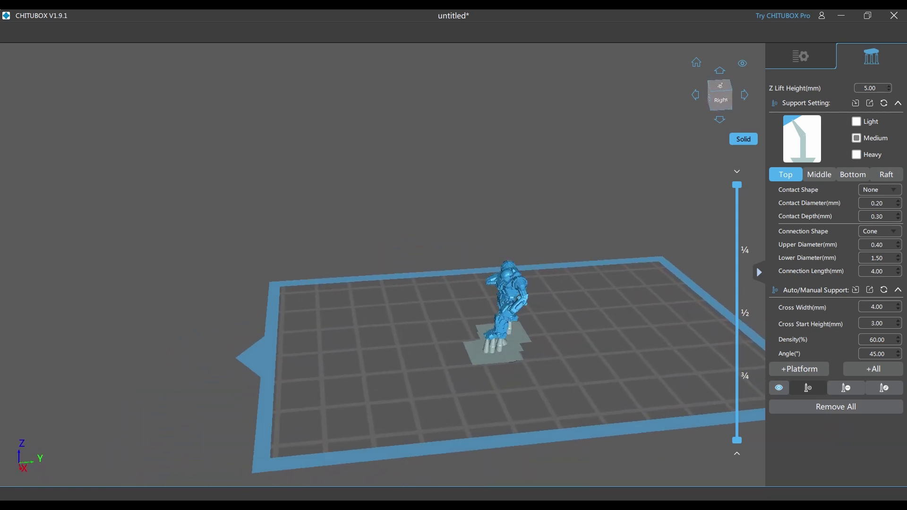
middle_drag(396, 326, 321, 297)
scroll(383, 292, up, 2)
right_drag(321, 298, 296, 298)
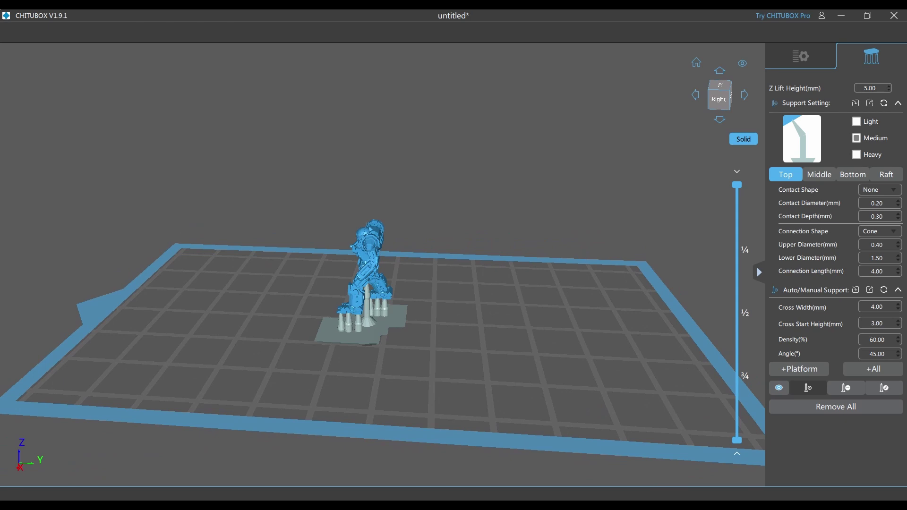
middle_drag(366, 278, 409, 245)
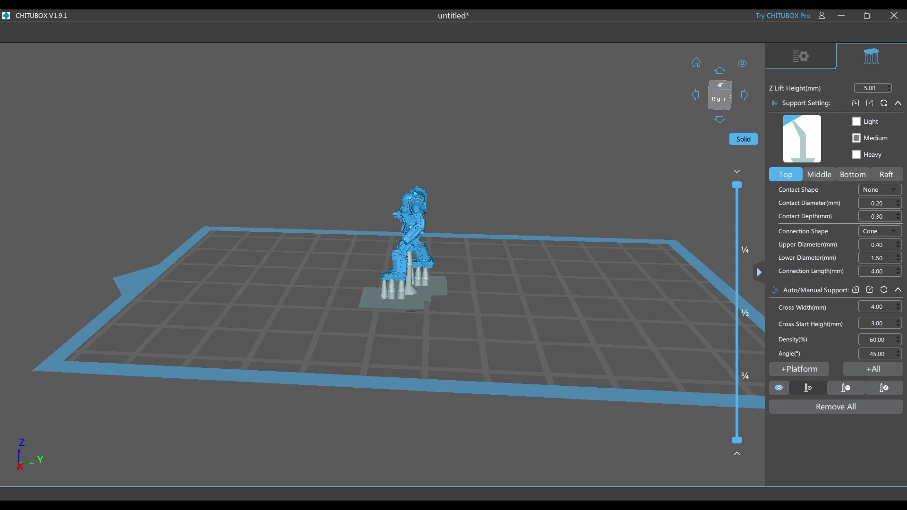
scroll(453, 264, down, 2)
scroll(454, 265, up, 1)
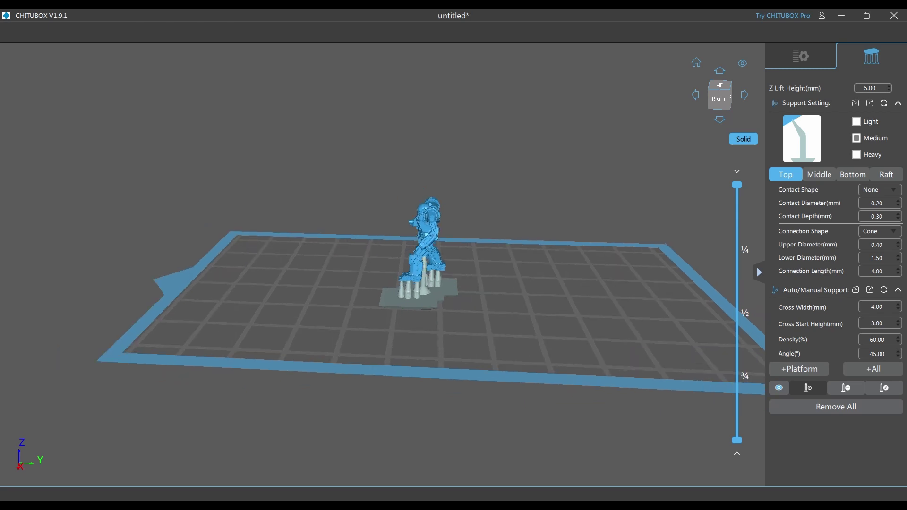
right_drag(453, 265, 454, 250)
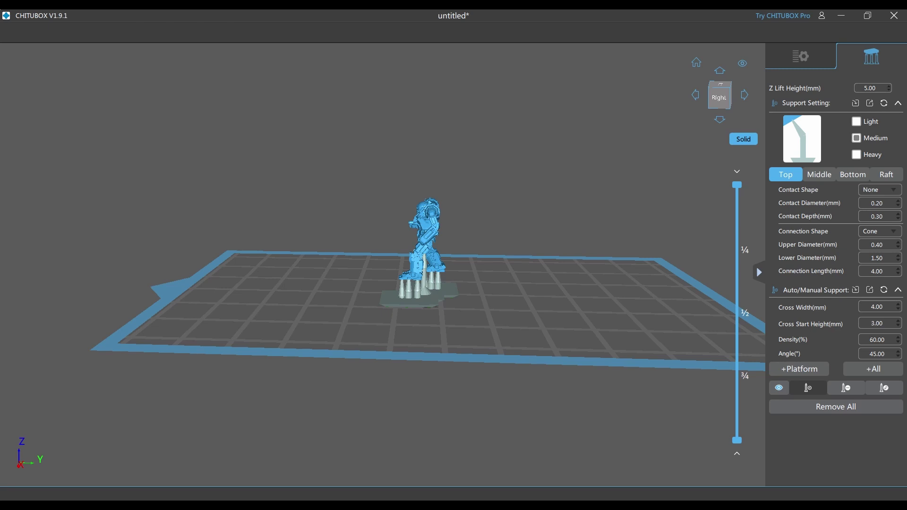
scroll(426, 265, up, 3)
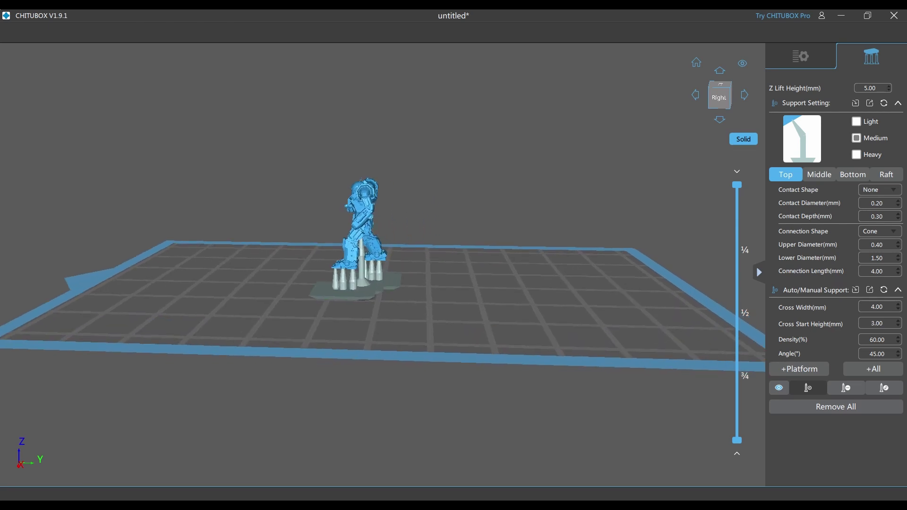
scroll(425, 265, down, 2)
scroll(425, 265, up, 2)
scroll(425, 264, down, 3)
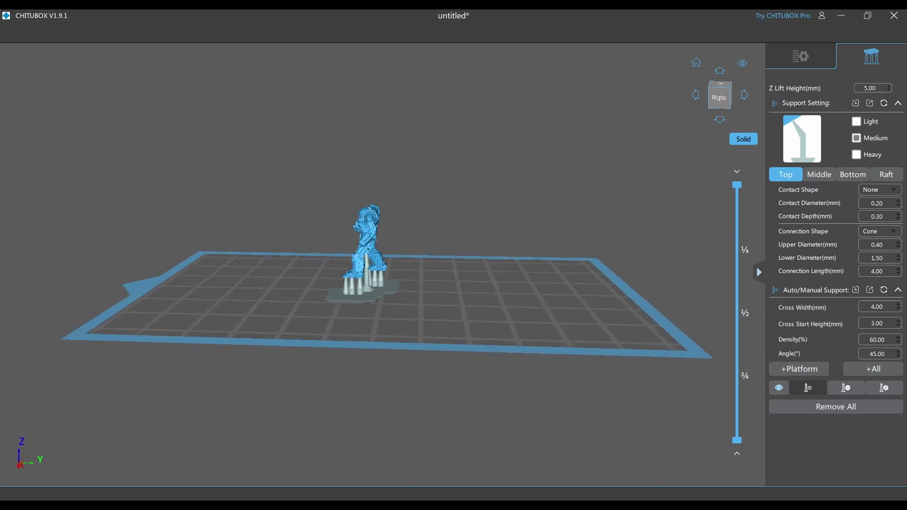